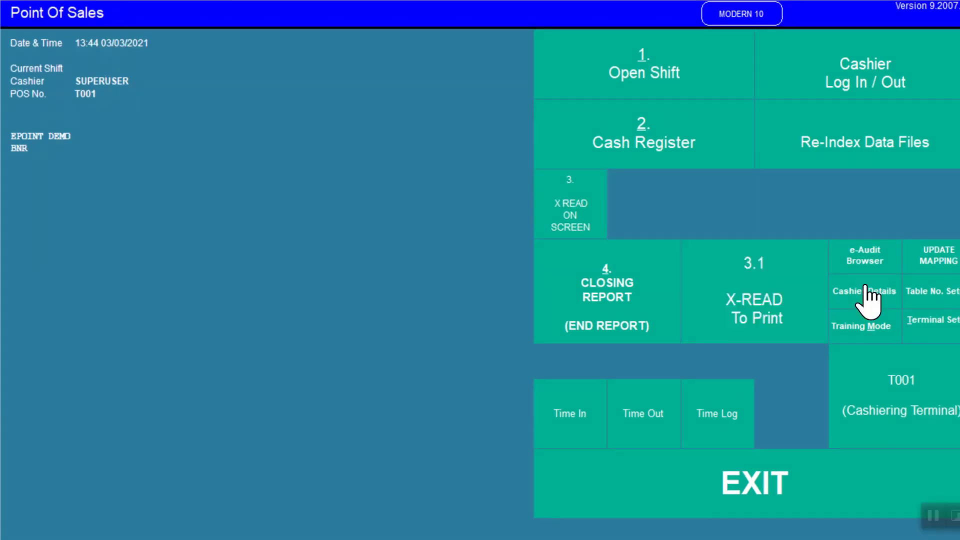
Step: Open the cashier master file and review the ORDER TAKER and MANAGER group records without changing them
click(873, 294)
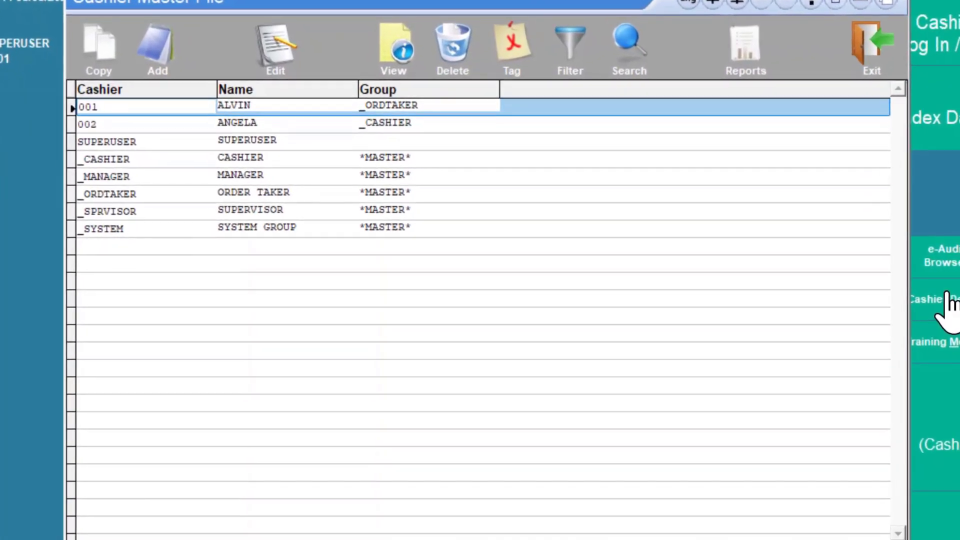
double_click(298, 195)
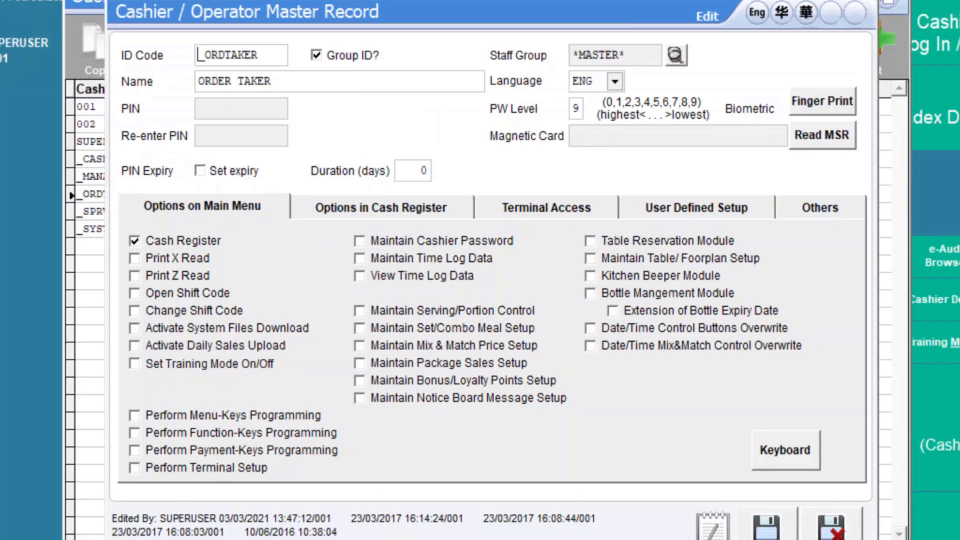
click(831, 531)
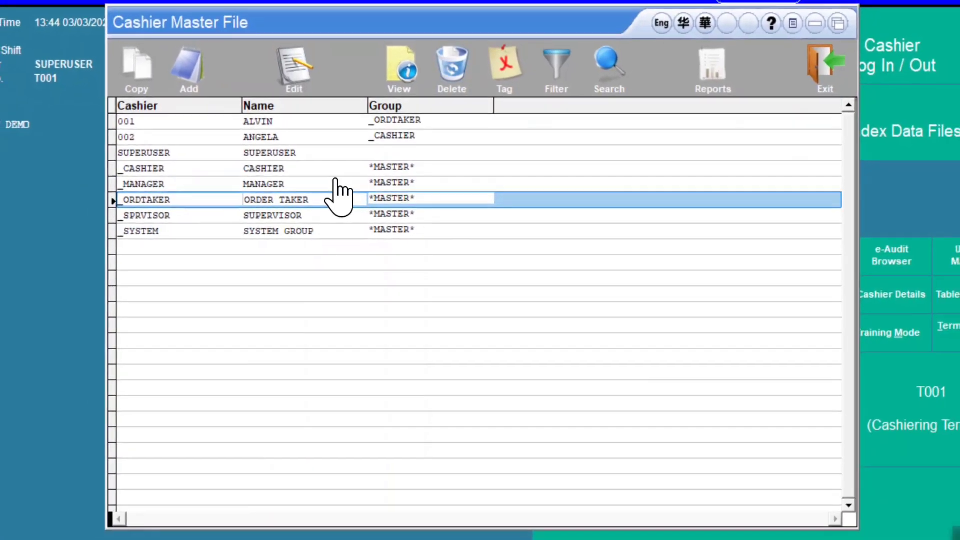
double_click(340, 184)
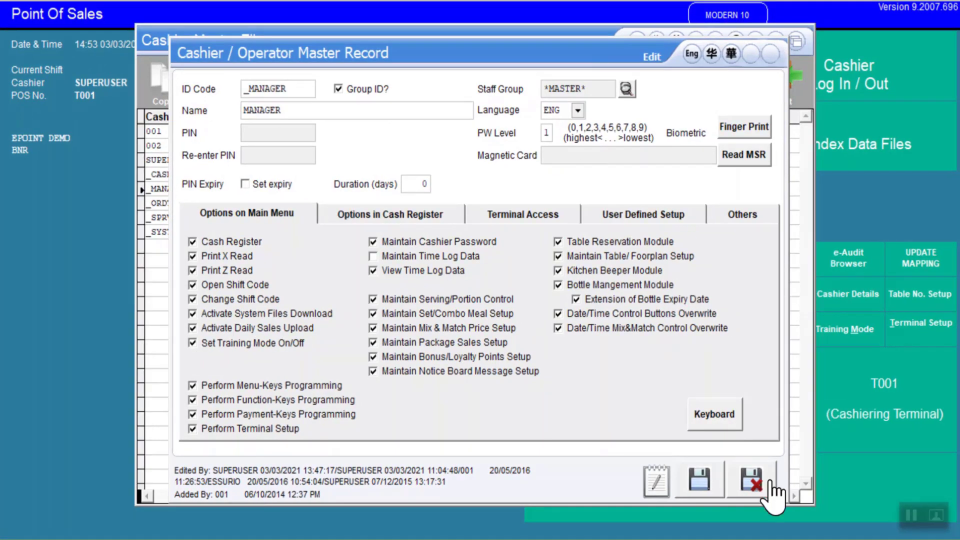
click(770, 482)
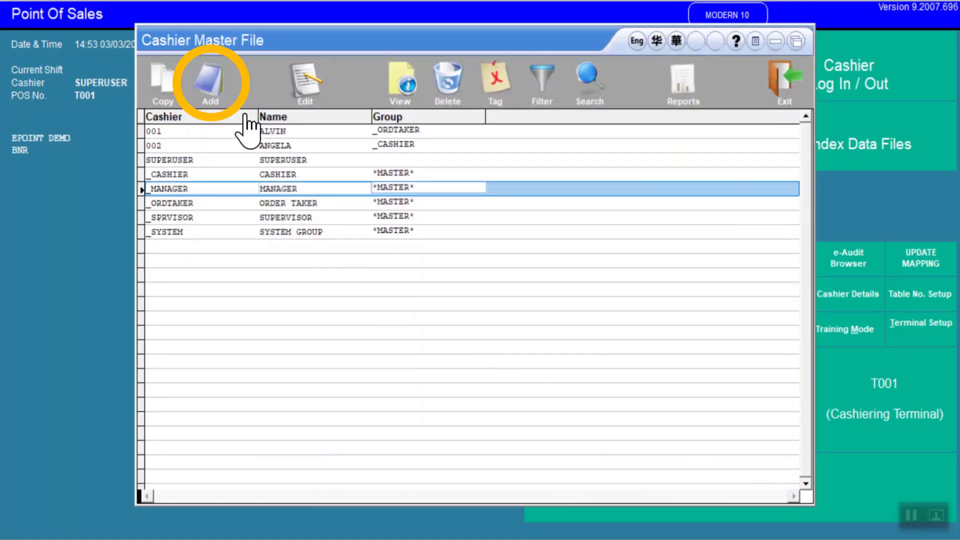
Step: Add a new cashier group with ID code _CLEANER and name CLEANER, marked as a group ID
click(209, 86)
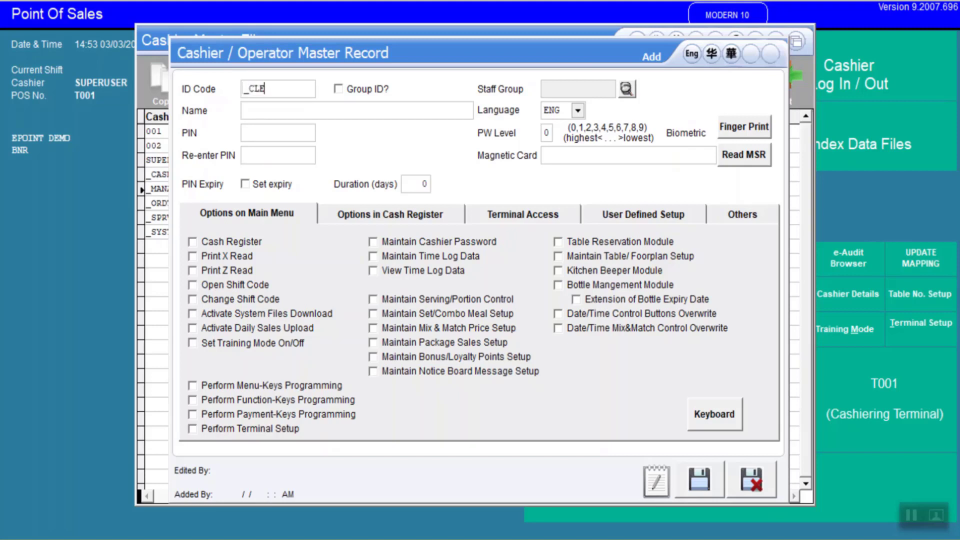
key(Tab)
text(C)
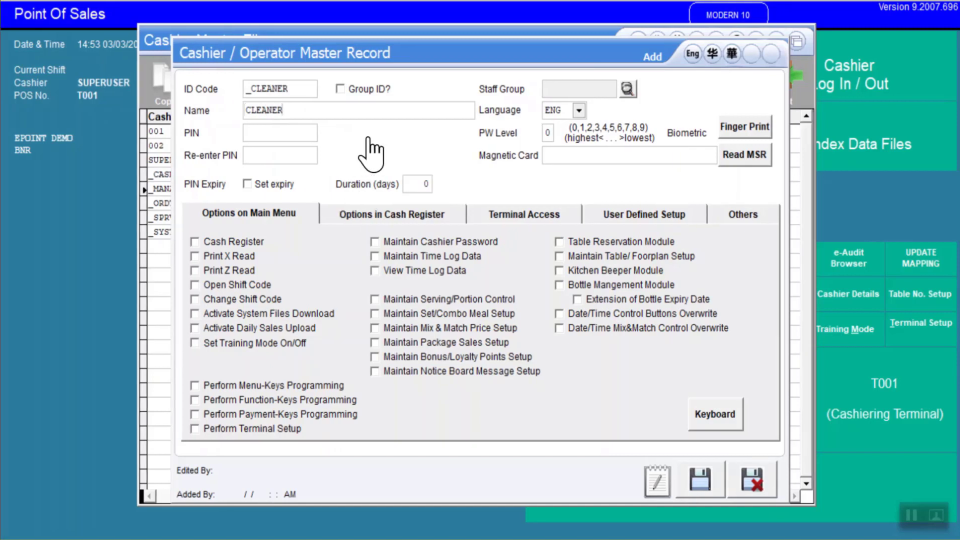
click(341, 89)
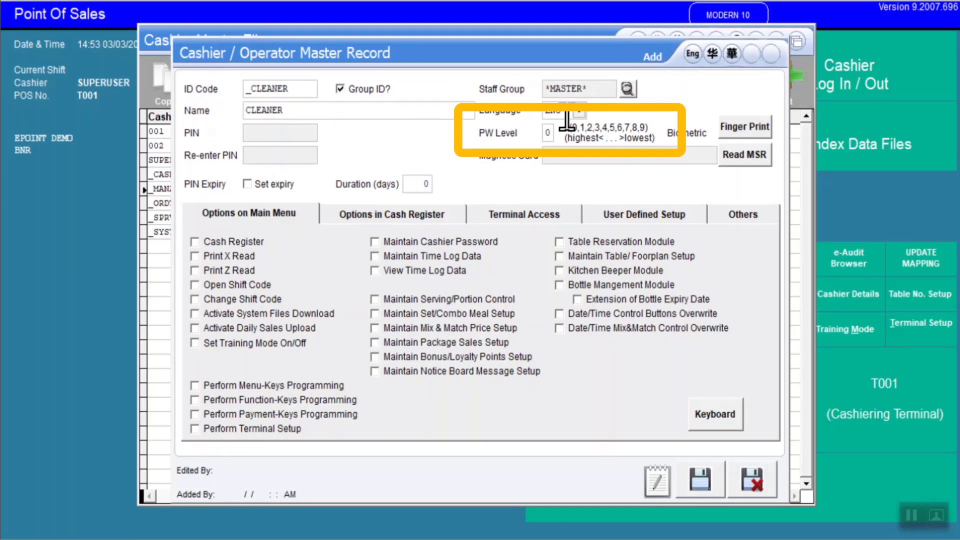
Step: Set the CLEANER group's password level to 9 and save the record
click(547, 135)
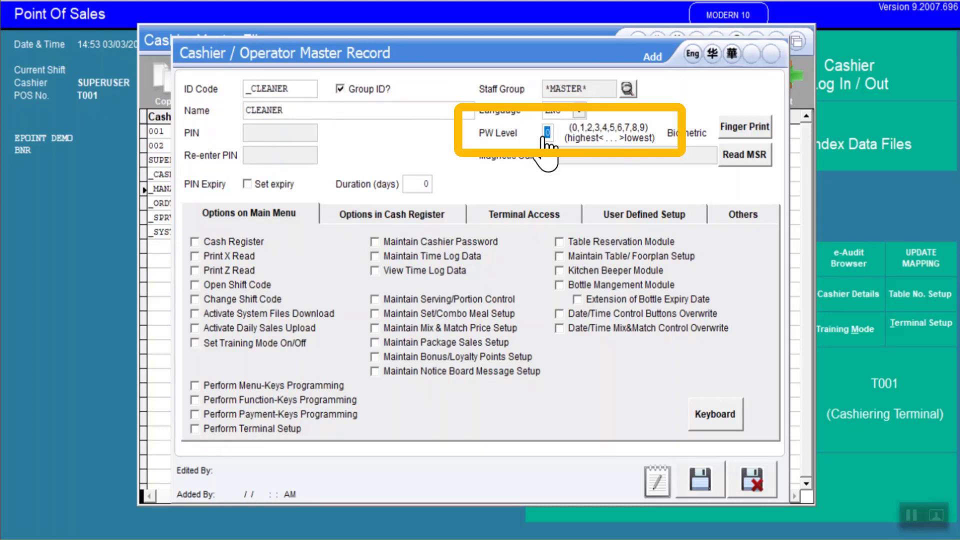
text(9)
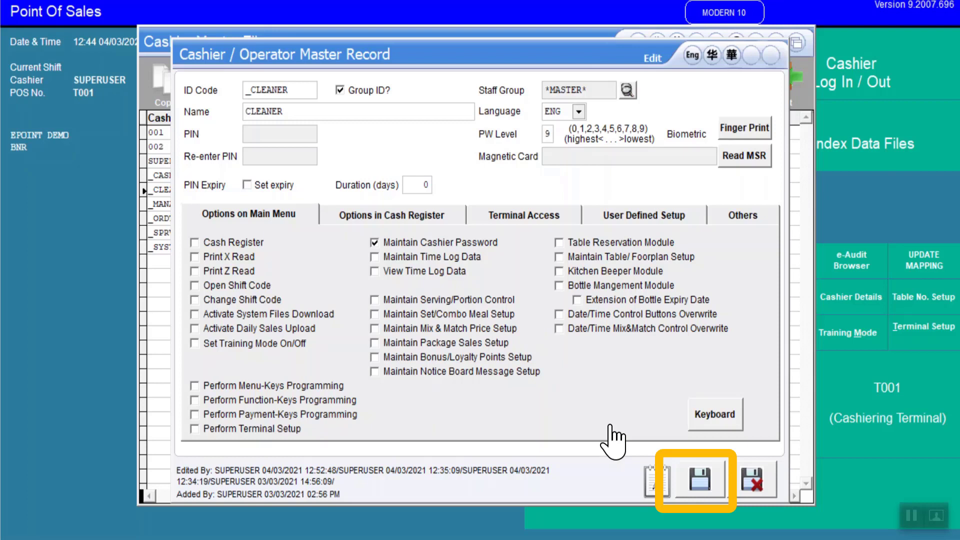
click(713, 488)
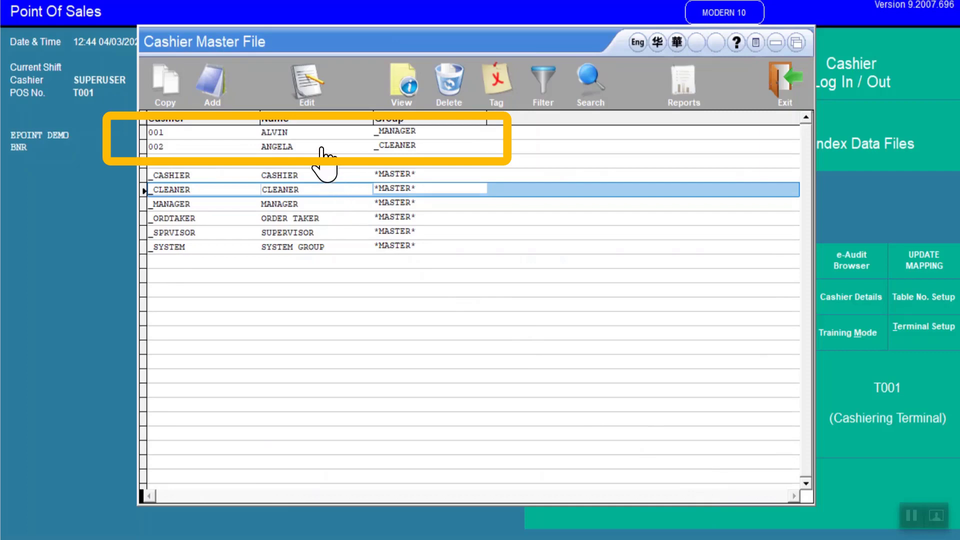
Step: Open the MANAGER group record to review its settings, then close it without saving
click(318, 204)
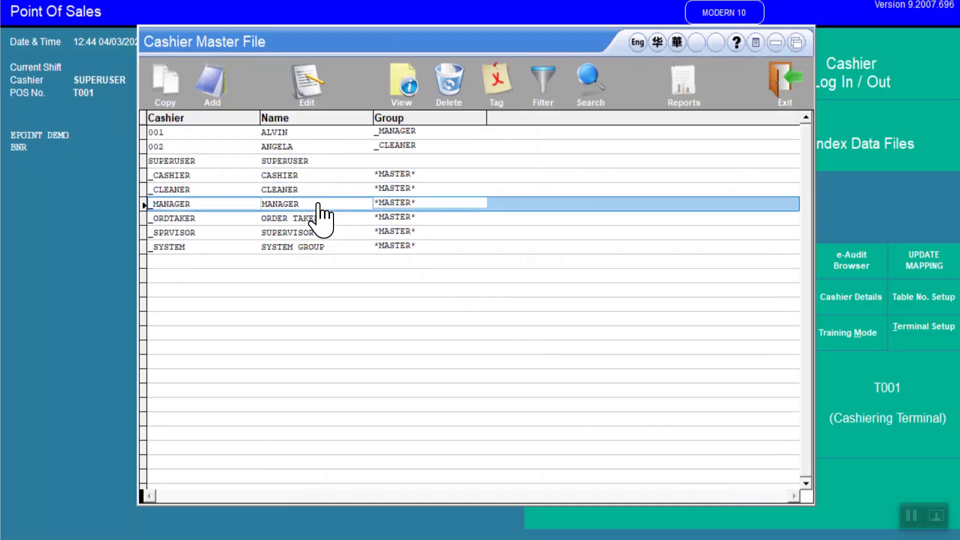
double_click(318, 205)
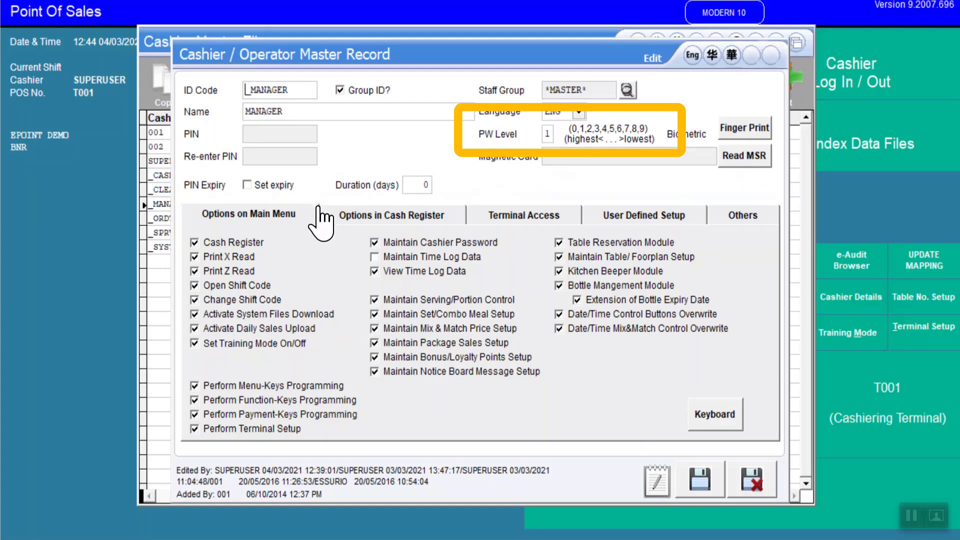
click(752, 479)
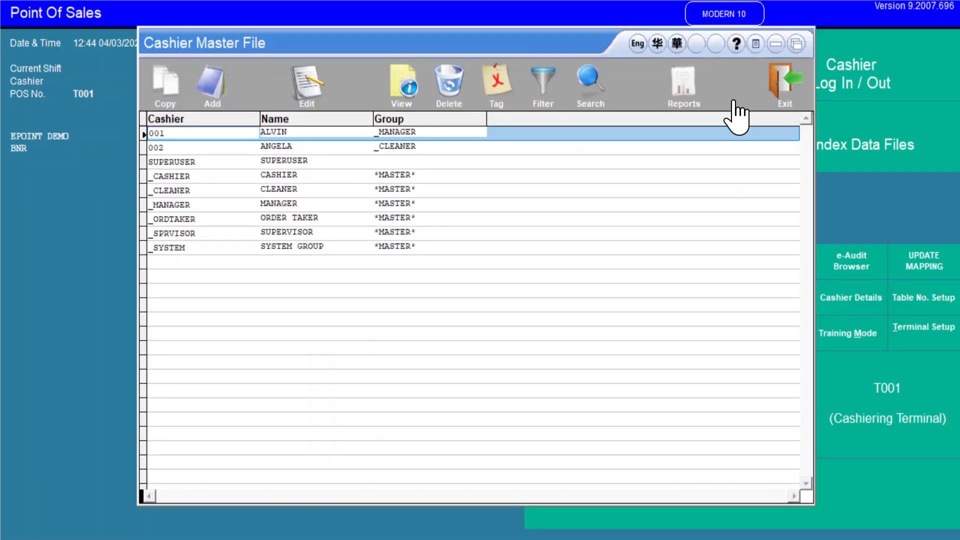
Step: Close the cashier master file and log in as a cashier by entering only the PIN
click(784, 85)
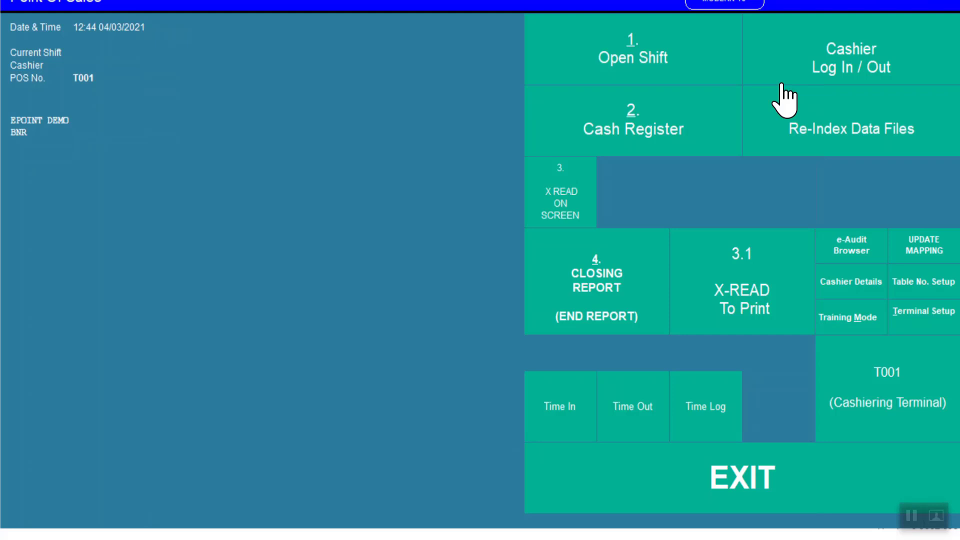
click(844, 74)
click(440, 162)
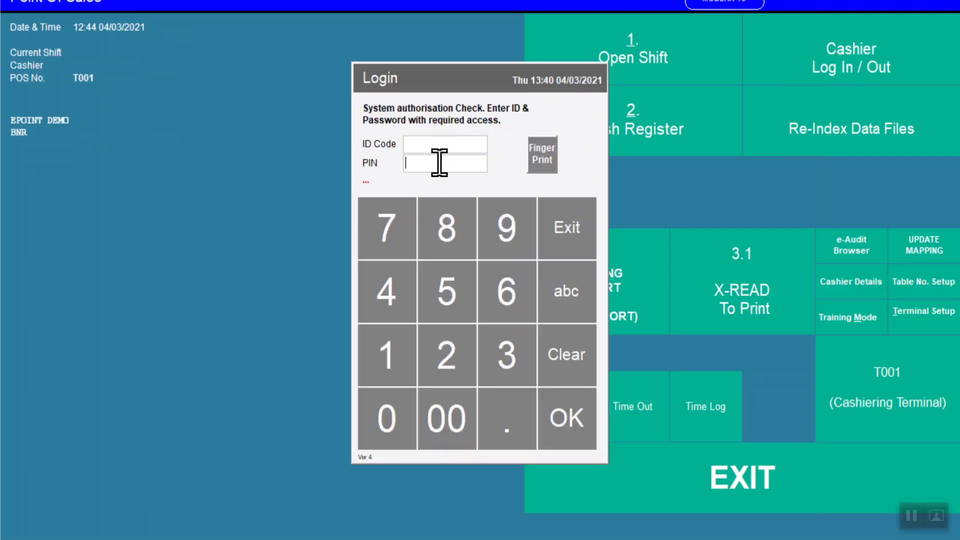
click(443, 408)
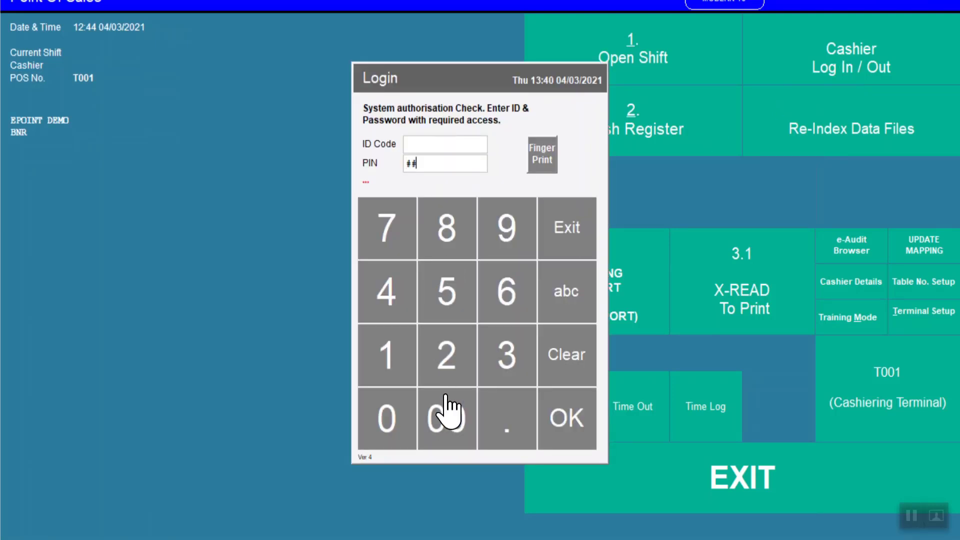
click(449, 364)
click(554, 418)
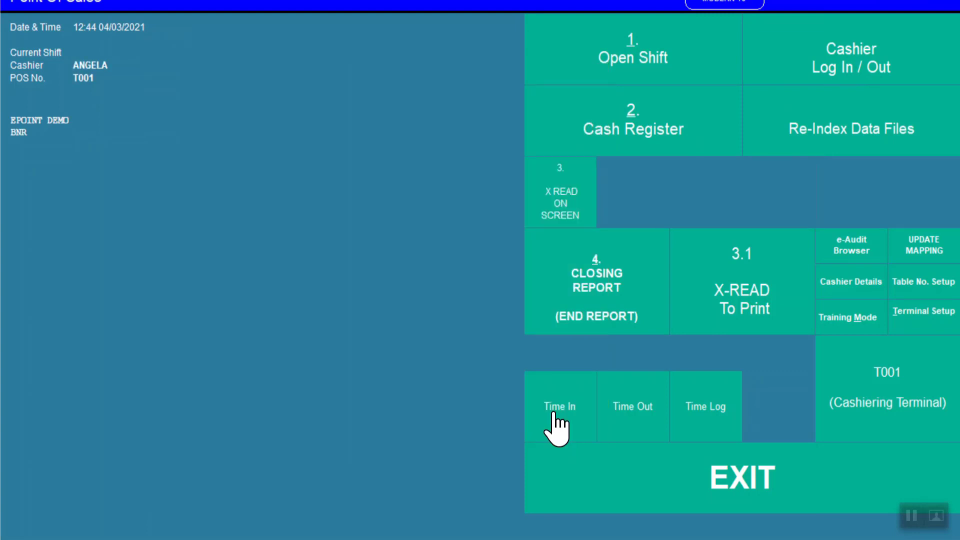
Step: Reopen the cashier list and add a new cashier with ID code 1234, the cashier's name and a PIN
click(830, 283)
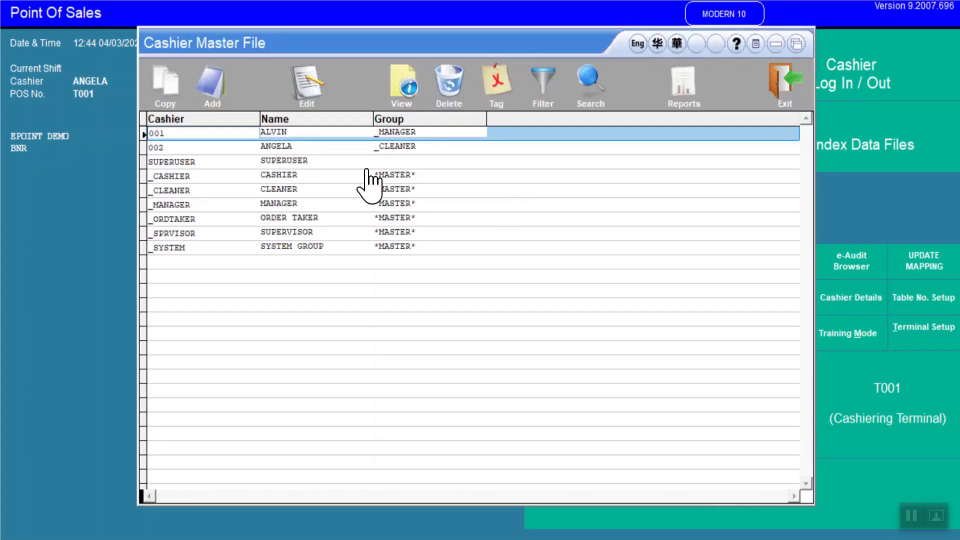
click(312, 86)
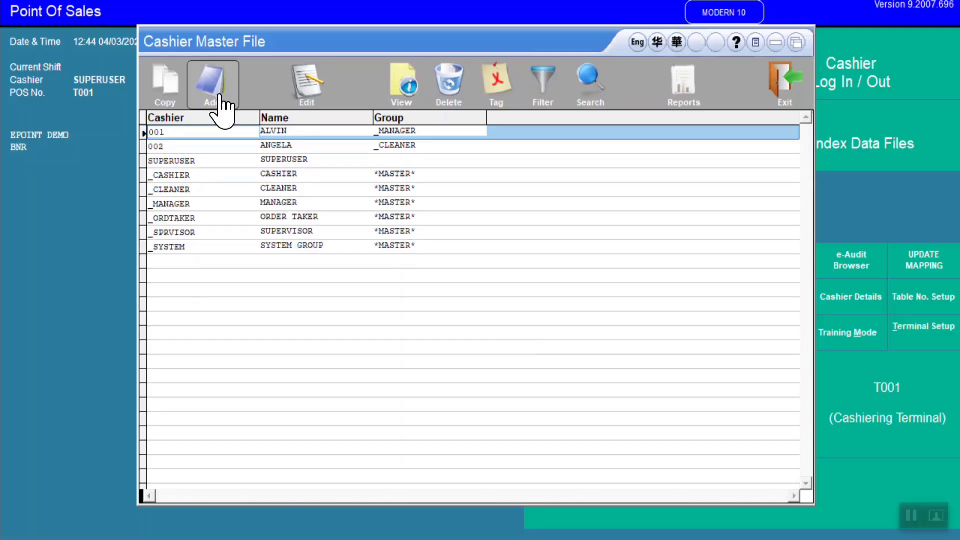
click(220, 34)
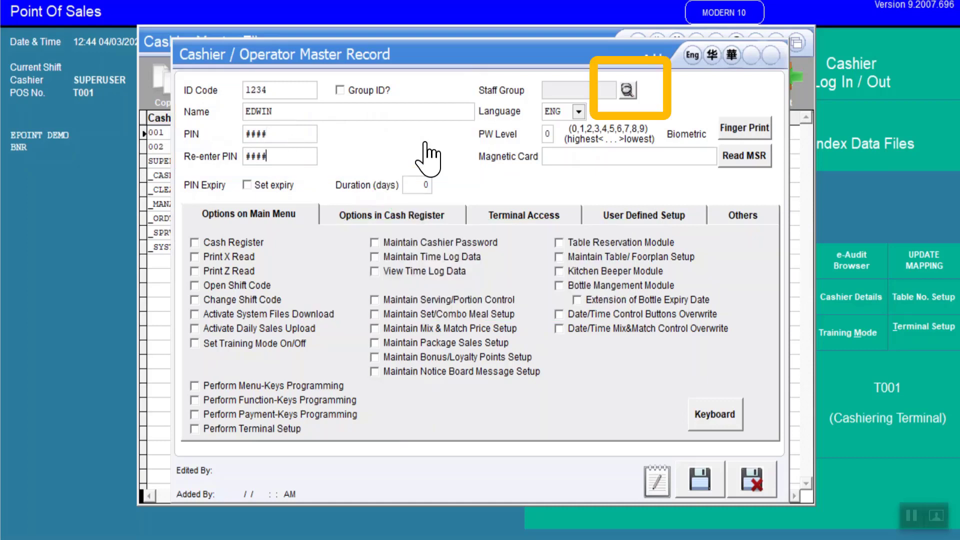
Step: Assign the new cashier to the _MANAGER staff group
click(633, 91)
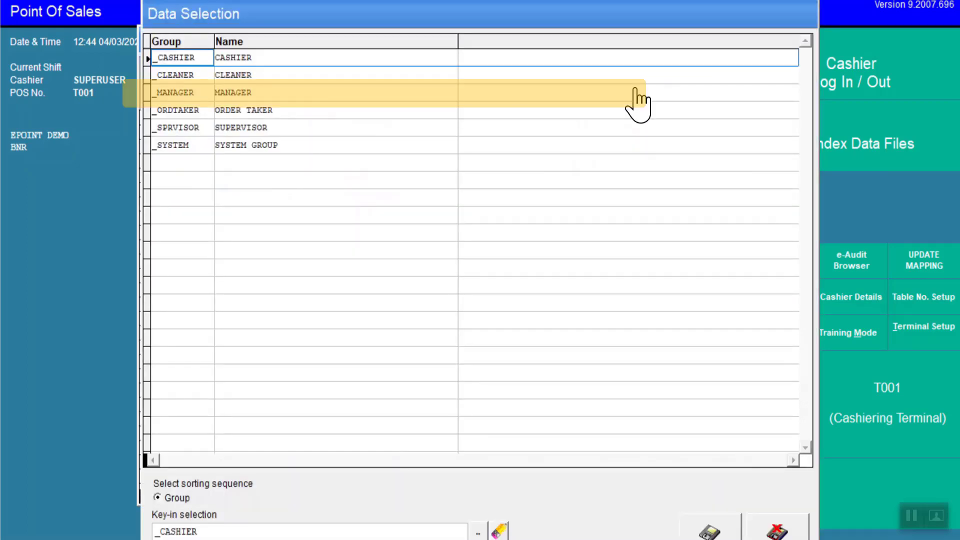
click(276, 91)
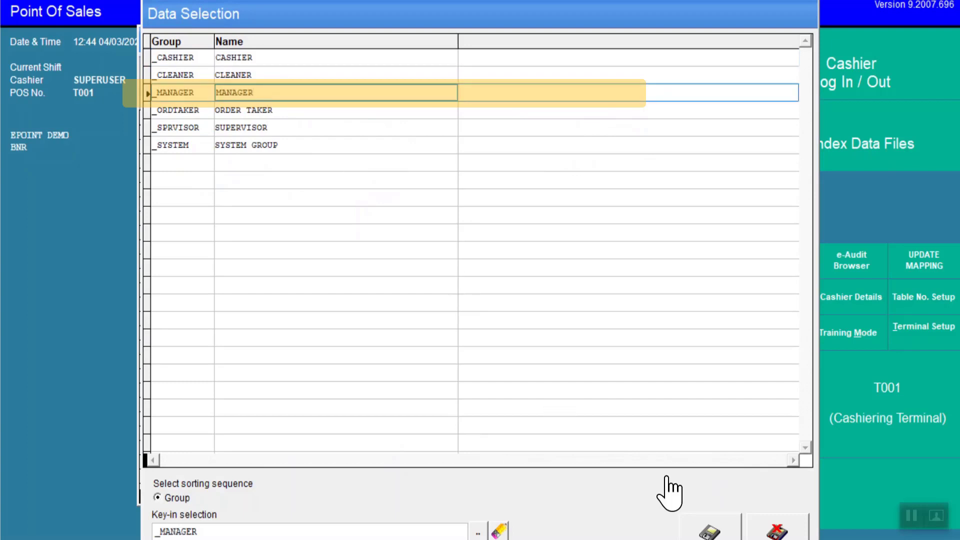
click(710, 530)
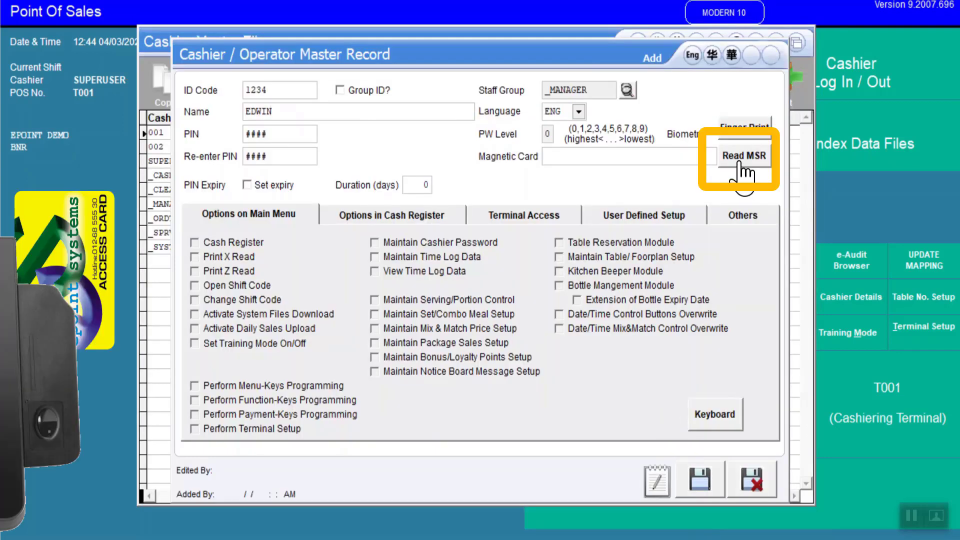
Step: Register the cashier's magnetic access card, save the record and close the blank new-record form
click(744, 159)
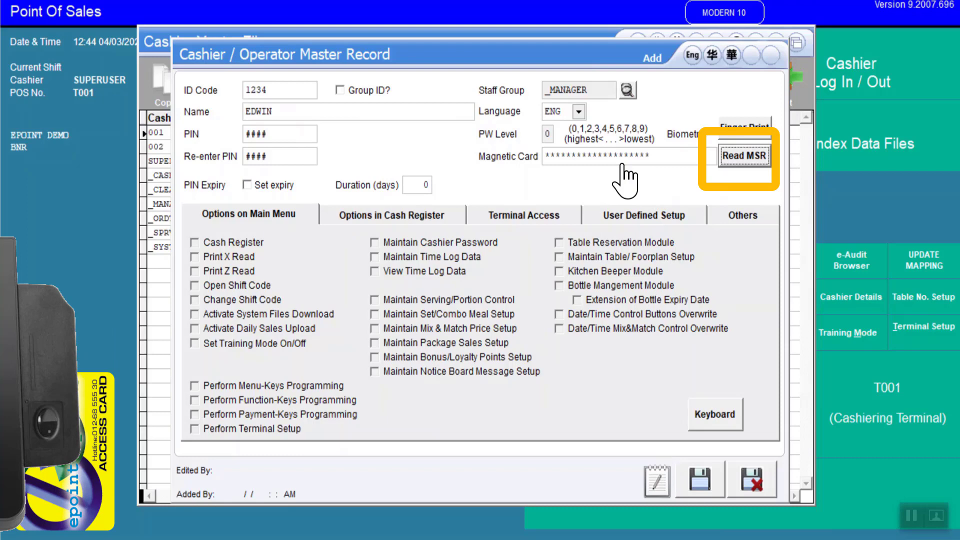
click(700, 483)
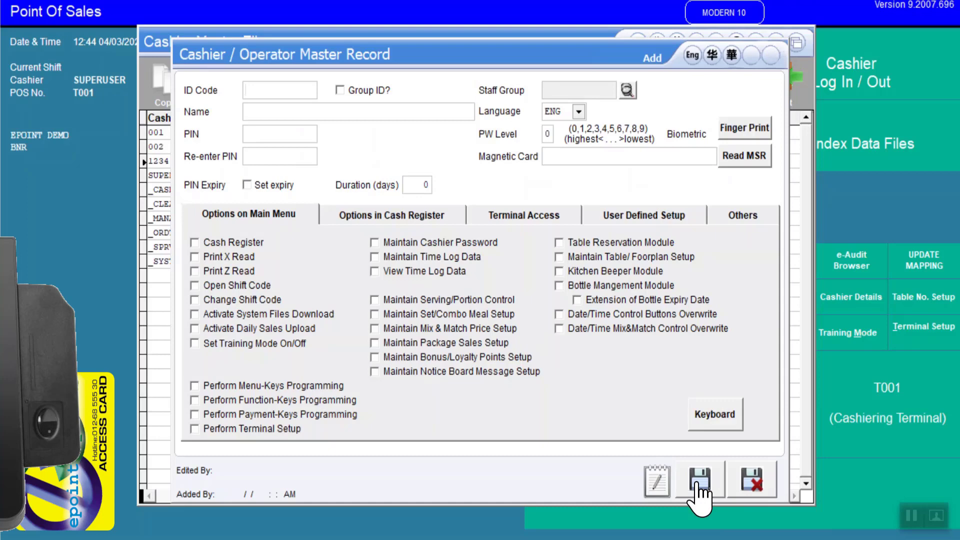
click(751, 480)
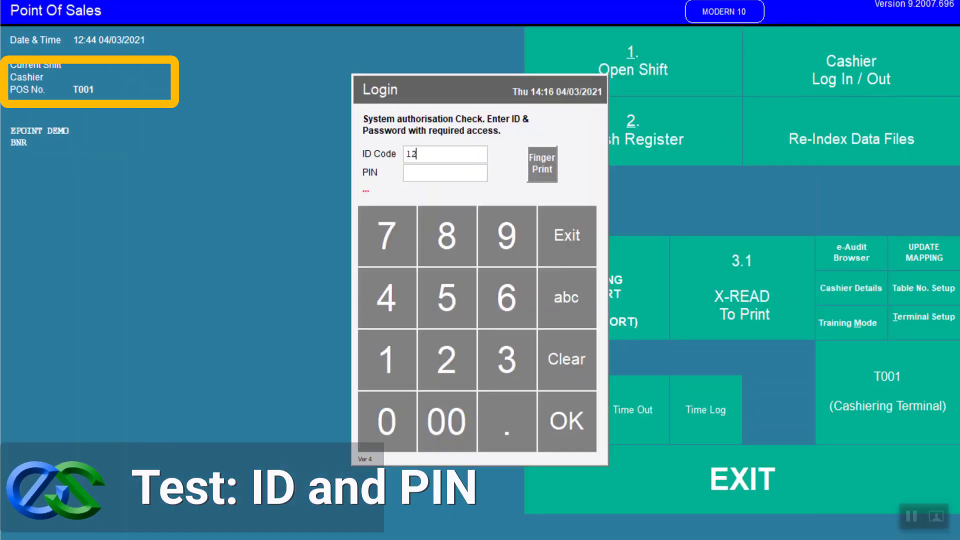
Step: Log in with the new cashier's ID code and PIN
text(234)
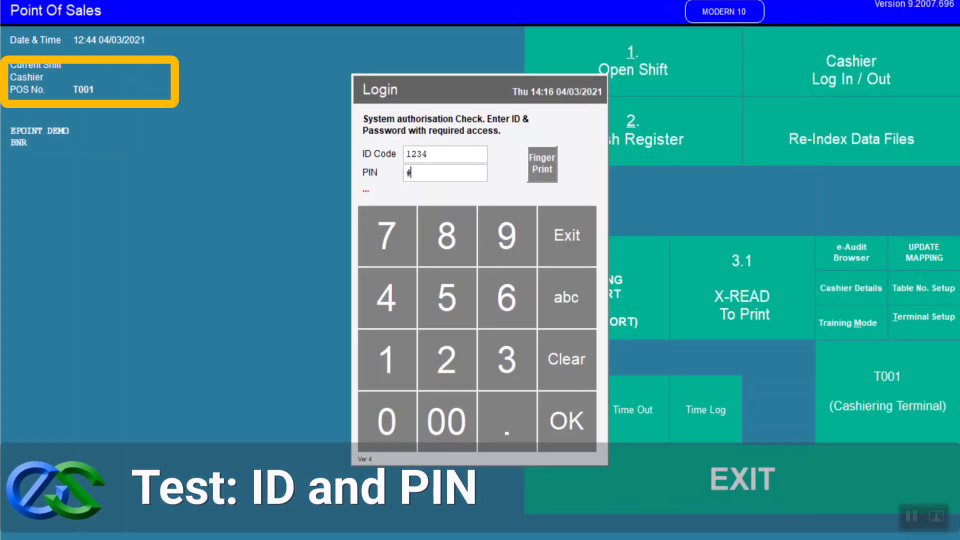
text(4)
click(554, 429)
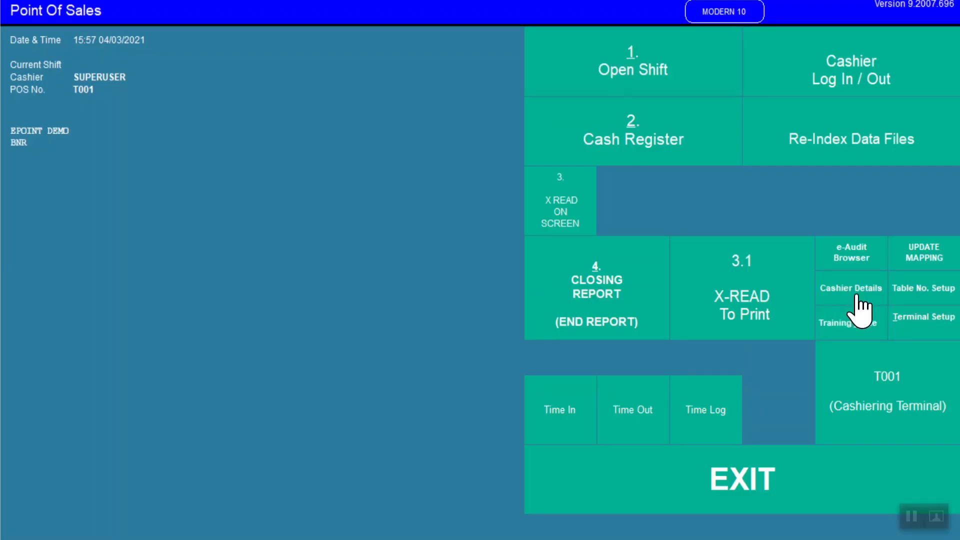
Step: Edit cashier 002's record, select its magnetic card entry and save the record
click(856, 298)
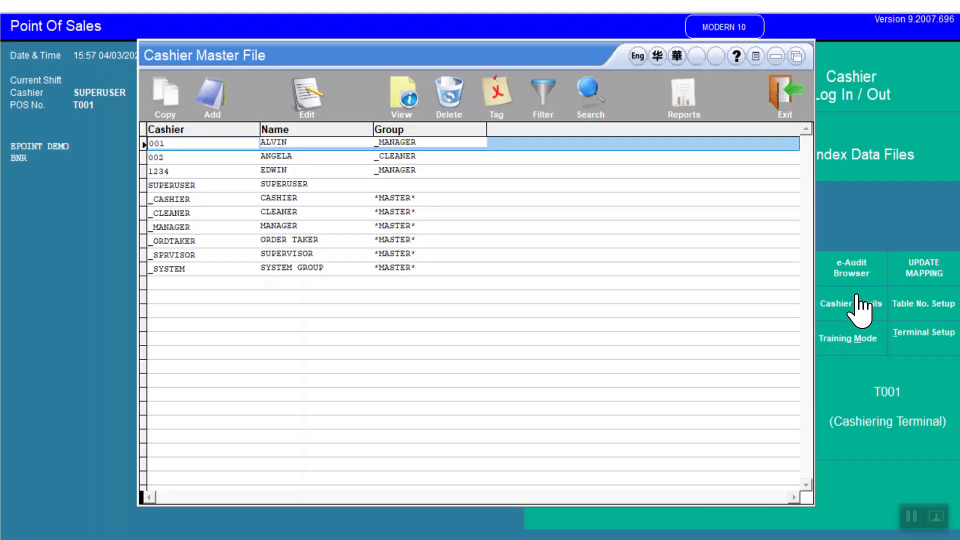
click(224, 157)
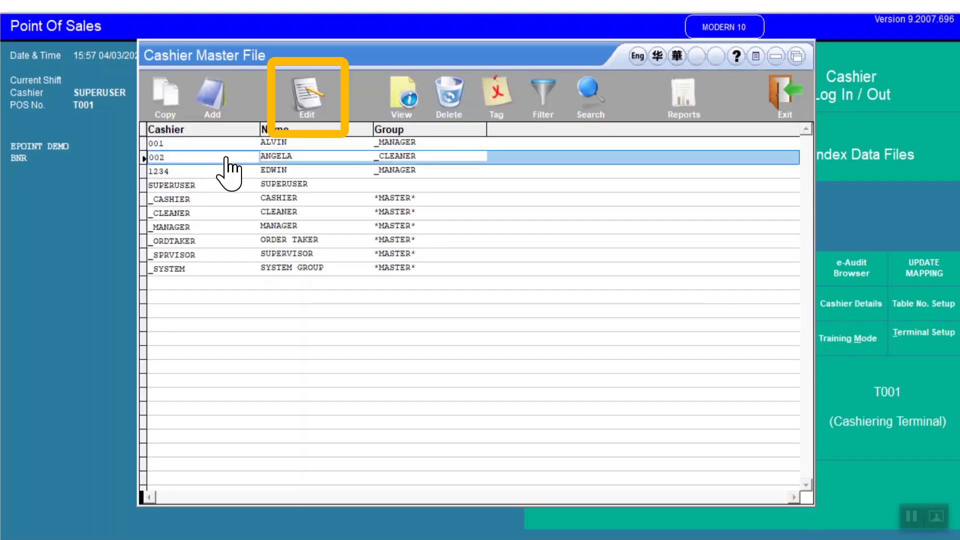
click(312, 100)
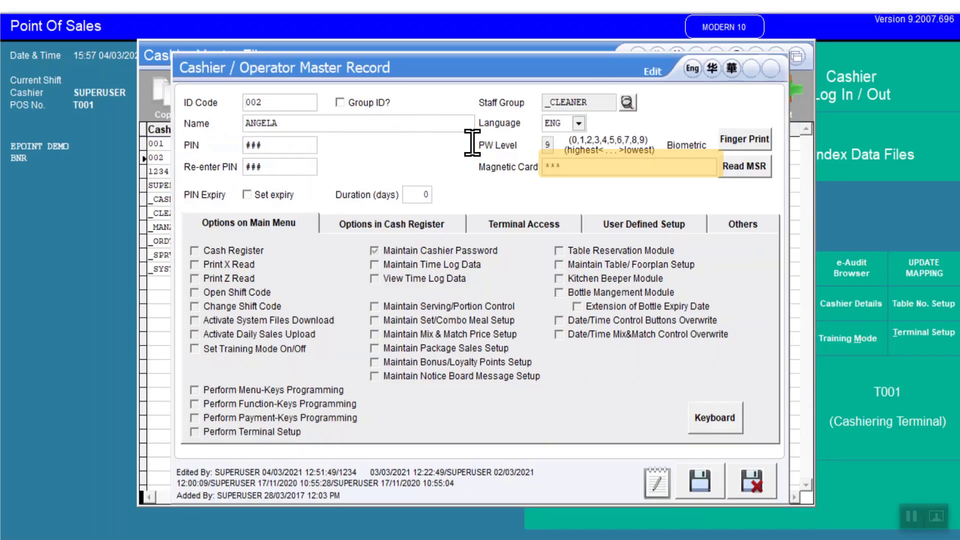
double_click(544, 165)
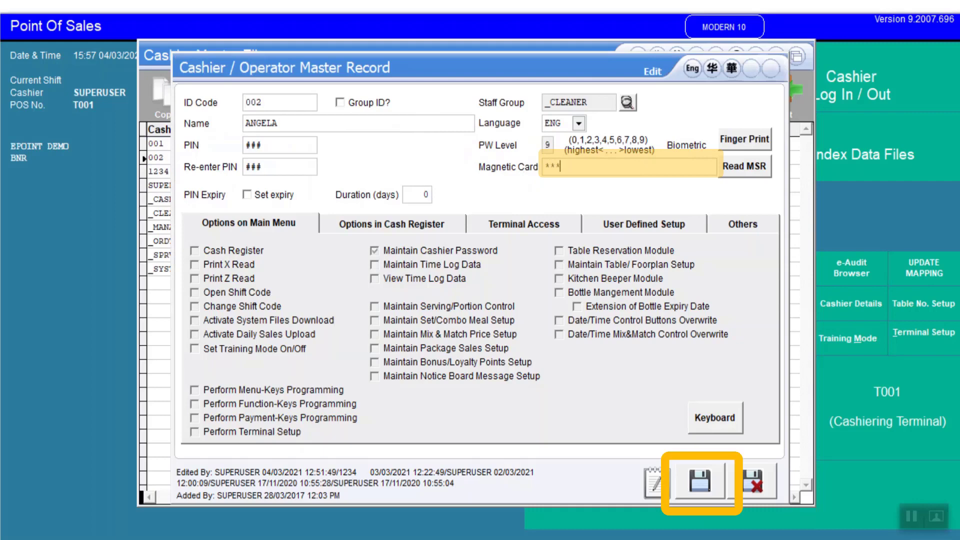
click(716, 483)
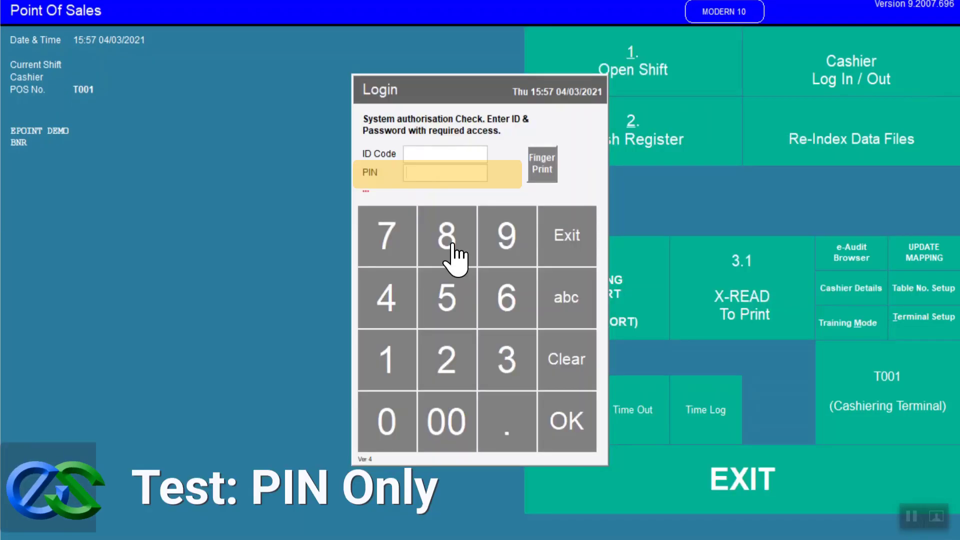
Step: Log in by entering only the cashier's PIN on the keypad
click(452, 256)
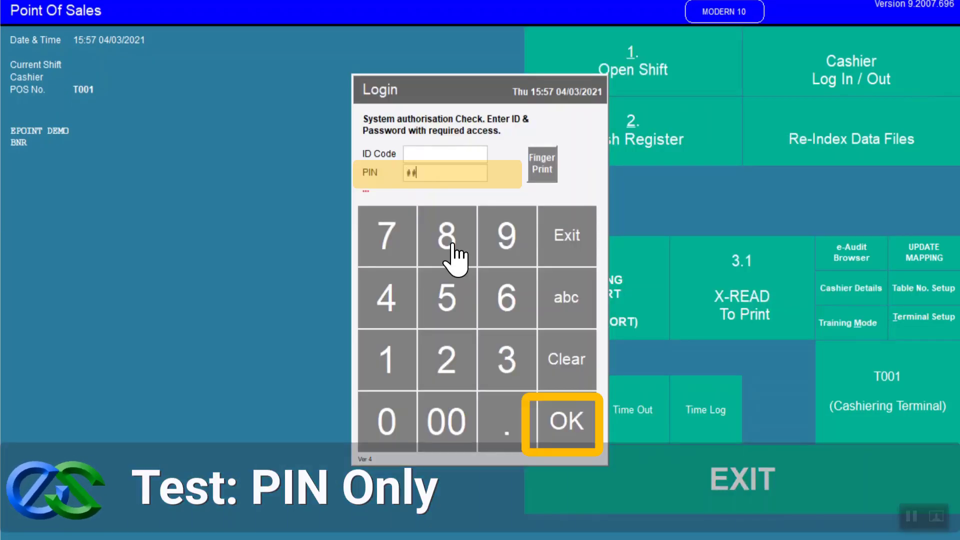
click(453, 256)
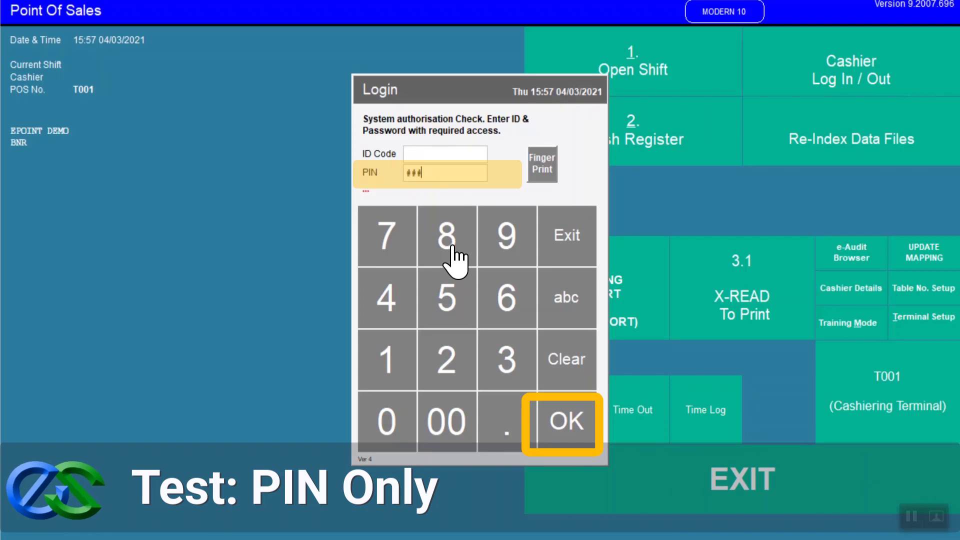
click(568, 426)
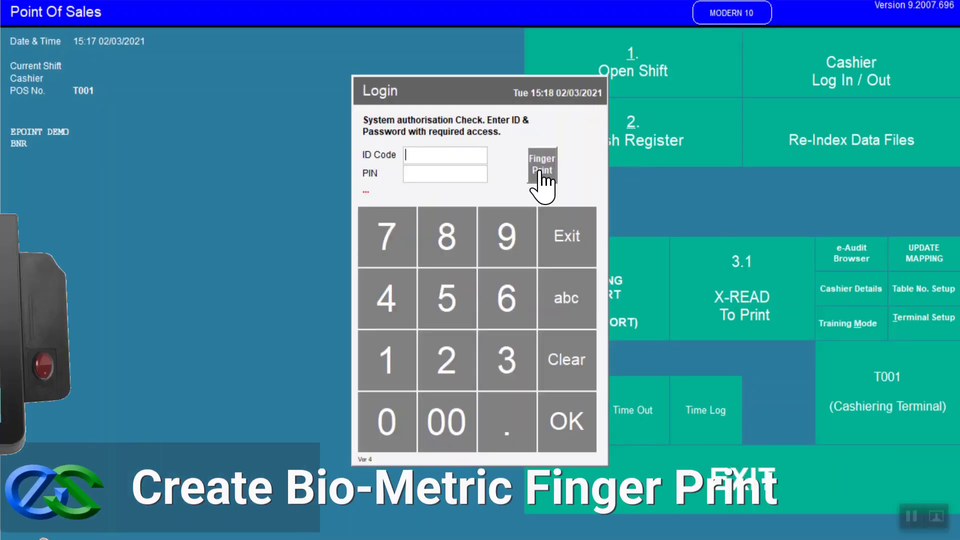
click(541, 170)
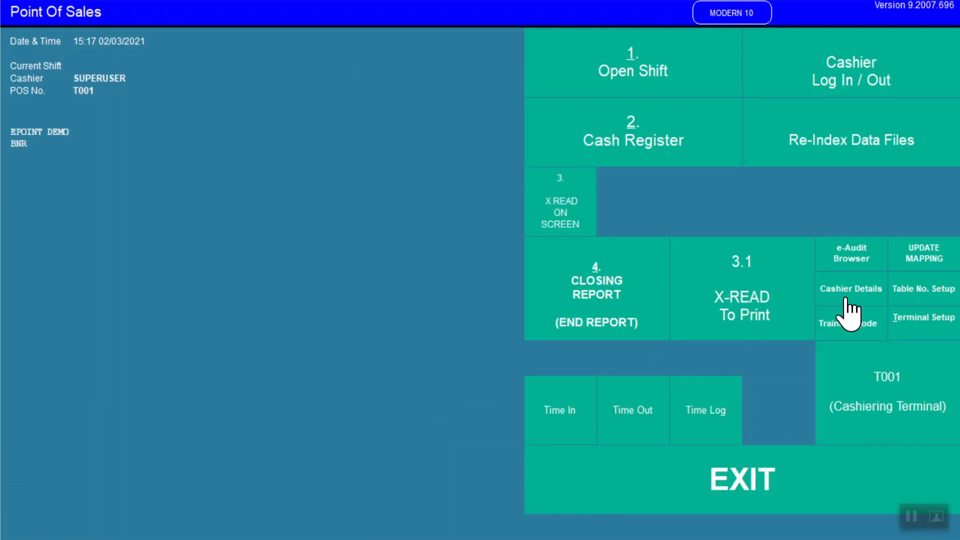
Step: Edit cashier 1234's record, enrol a fingerprint on the right index finger, save the record and close the master file
click(846, 299)
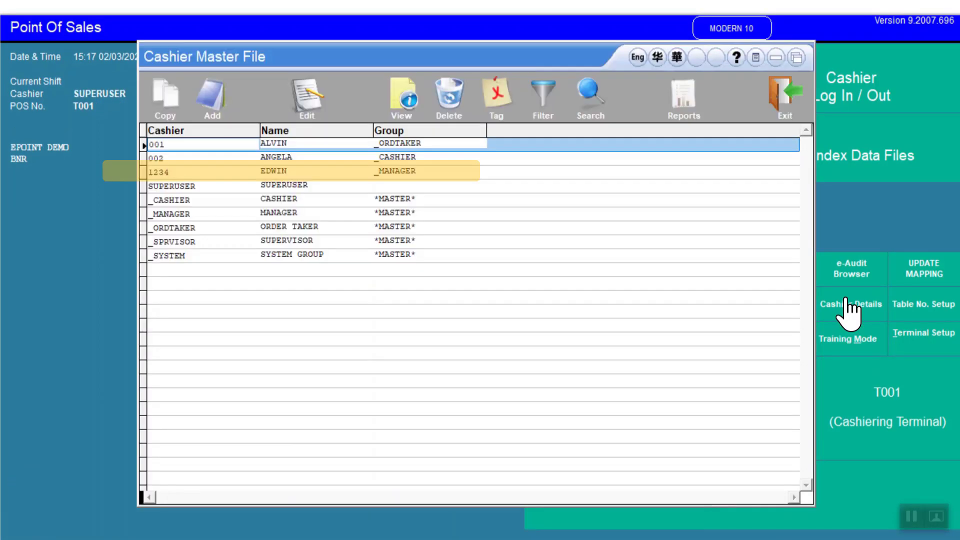
click(318, 175)
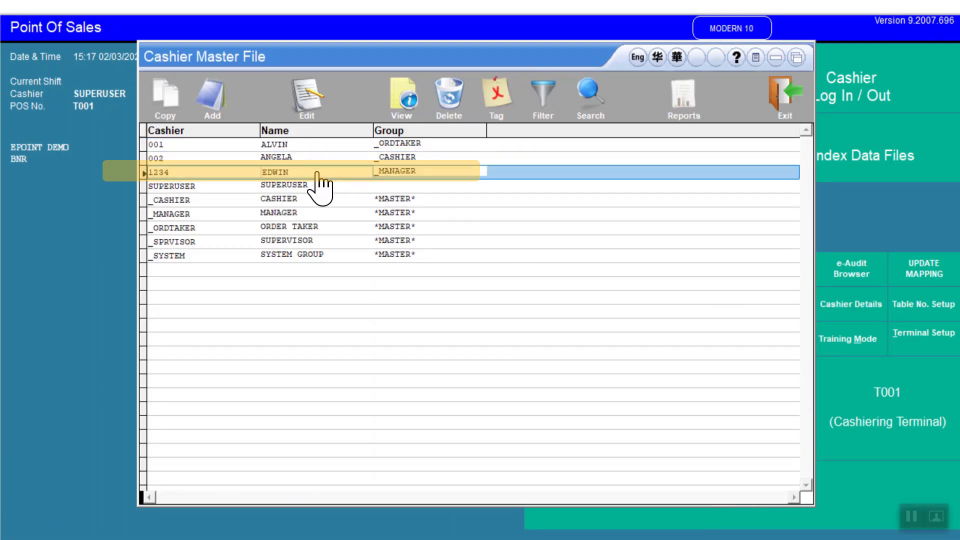
click(312, 120)
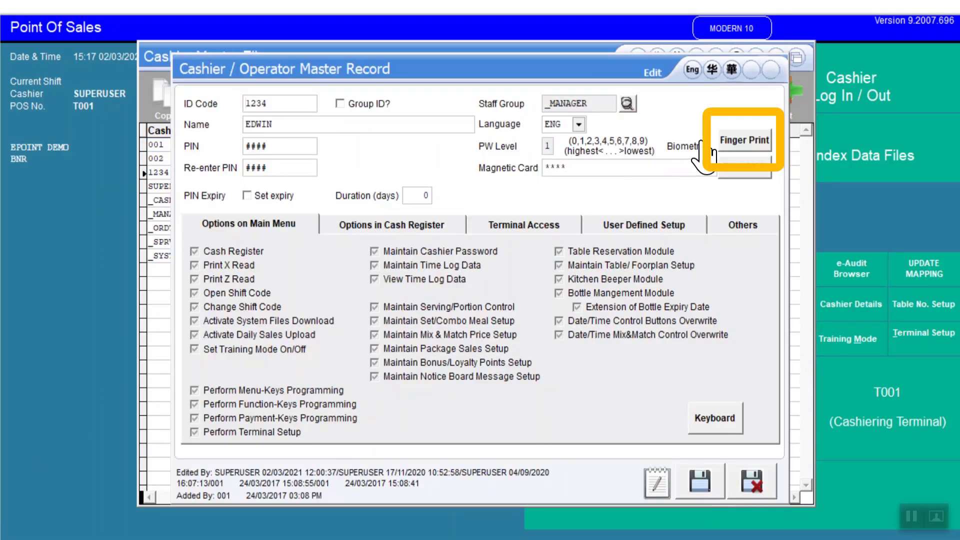
click(755, 145)
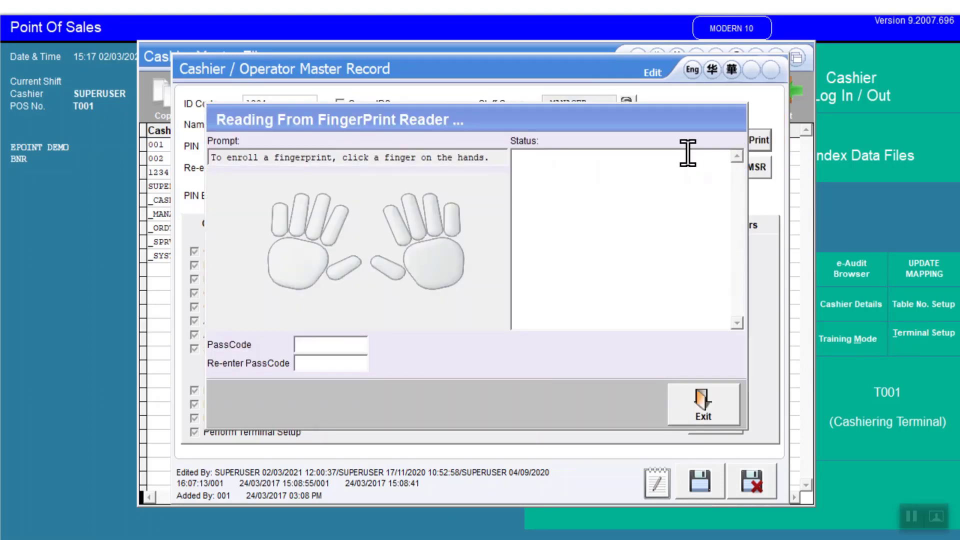
click(400, 244)
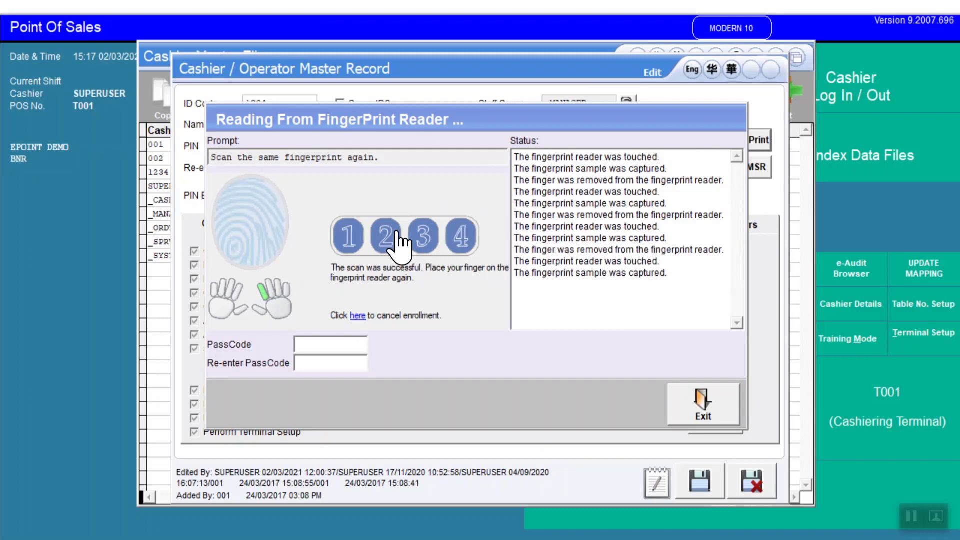
click(680, 408)
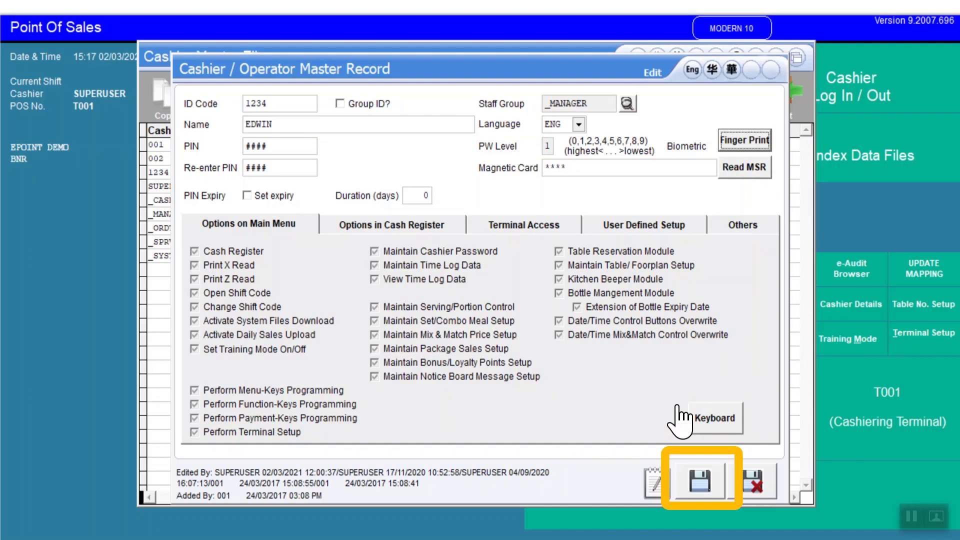
click(710, 487)
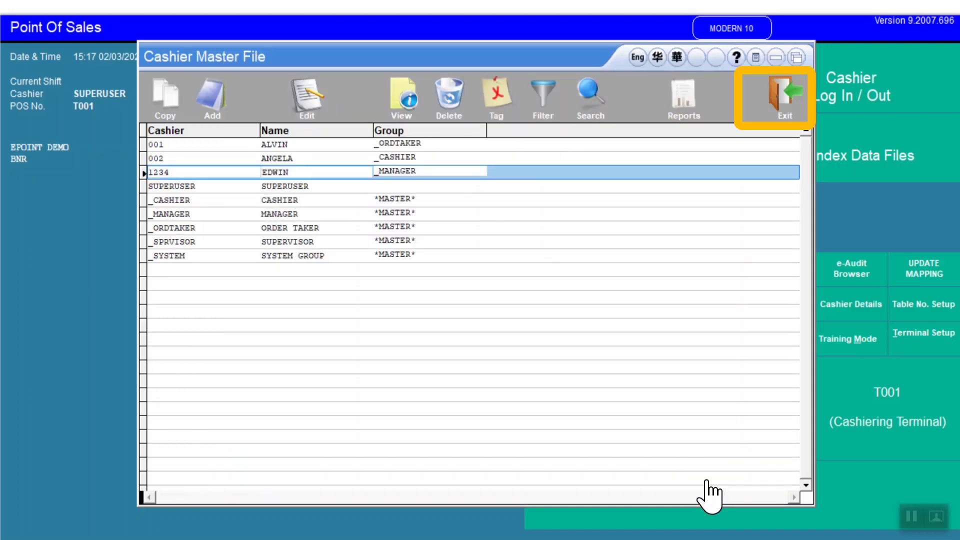
click(777, 110)
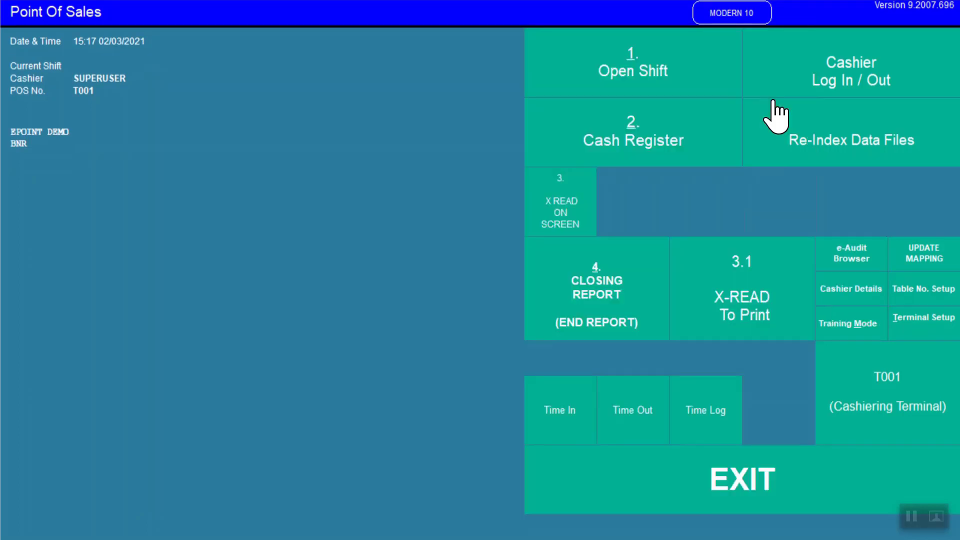
Step: Log the current cashier out and log back in using the fingerprint reader
click(806, 91)
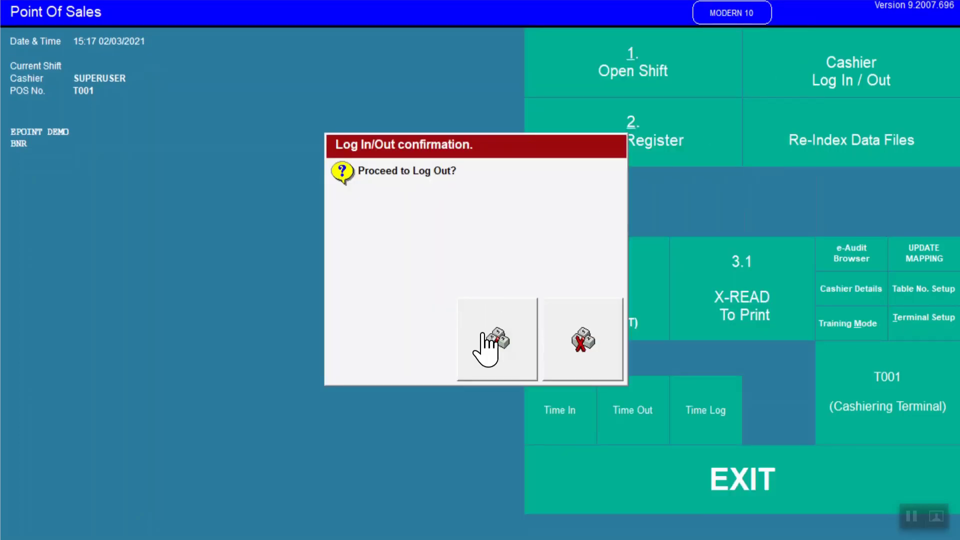
click(485, 350)
click(807, 75)
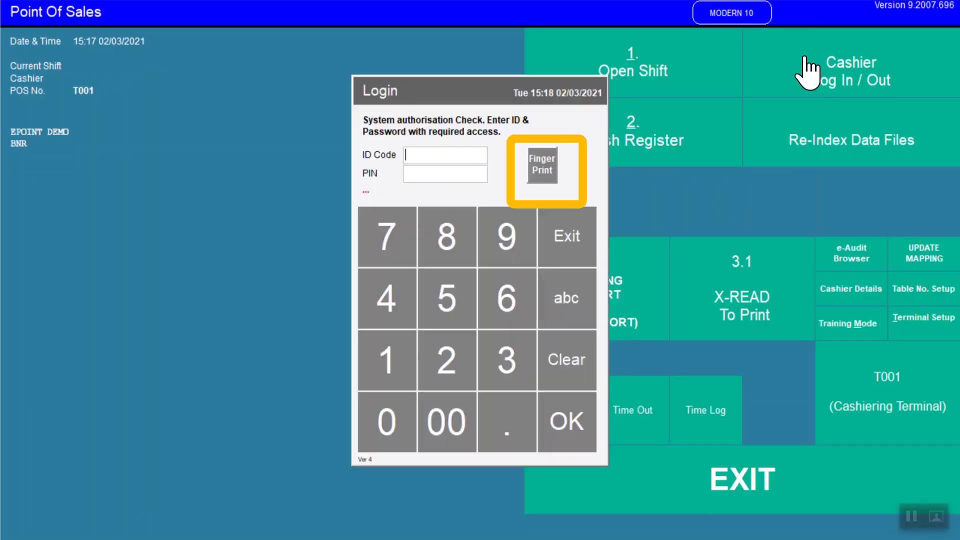
click(542, 165)
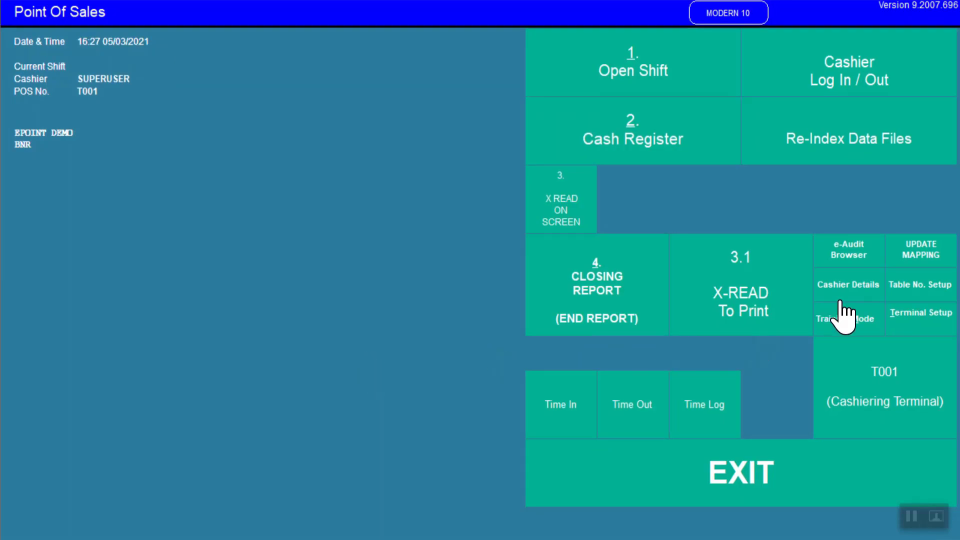
Step: Open cashier 1234's record and set its PIN to expire after 14 days
click(842, 284)
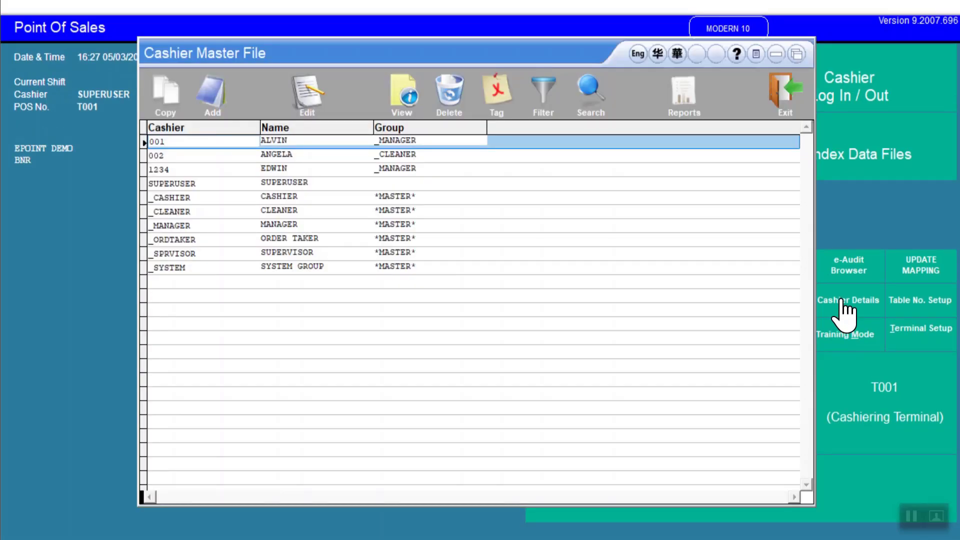
double_click(334, 173)
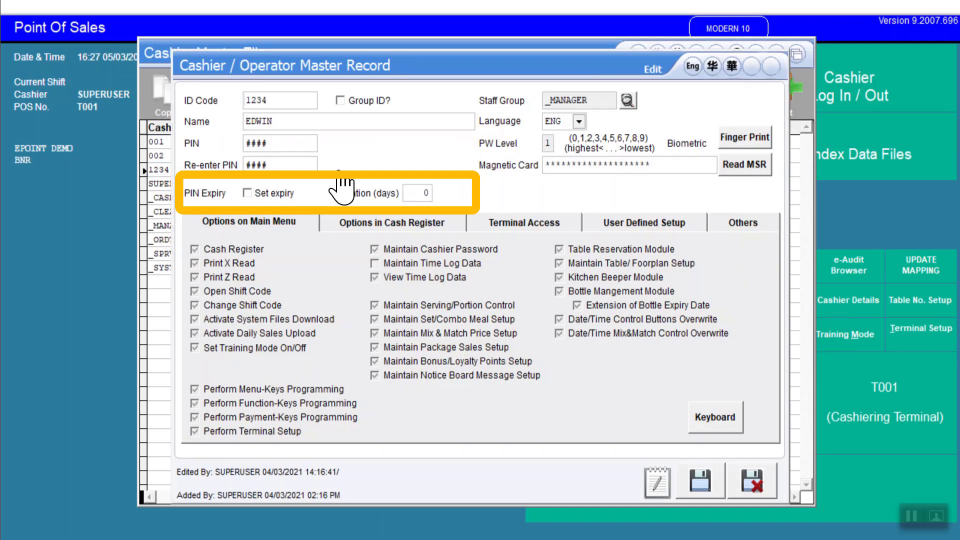
click(248, 194)
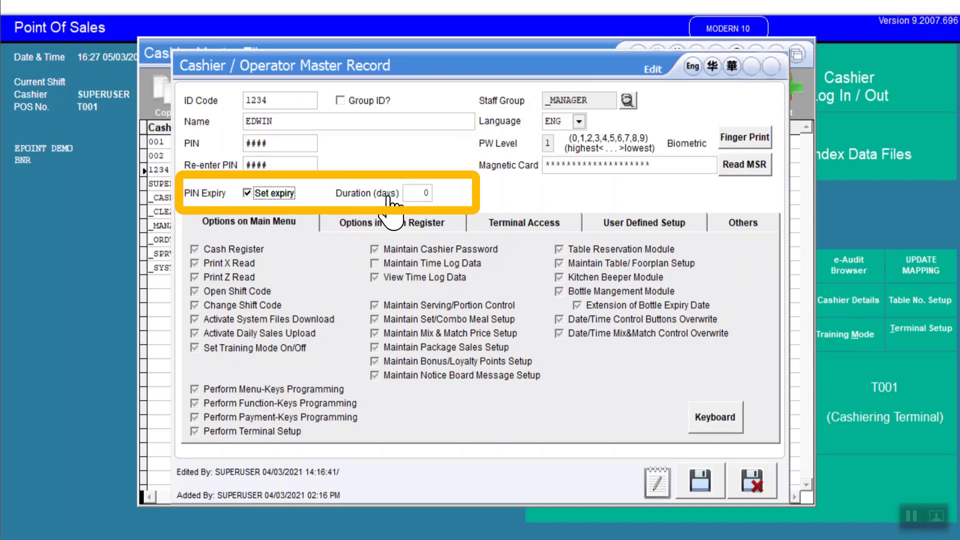
click(429, 193)
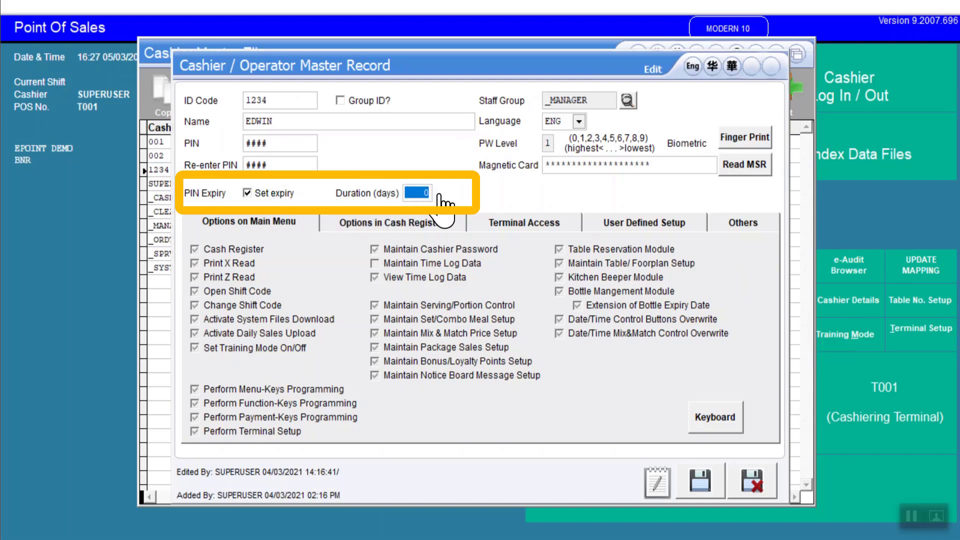
text(14)
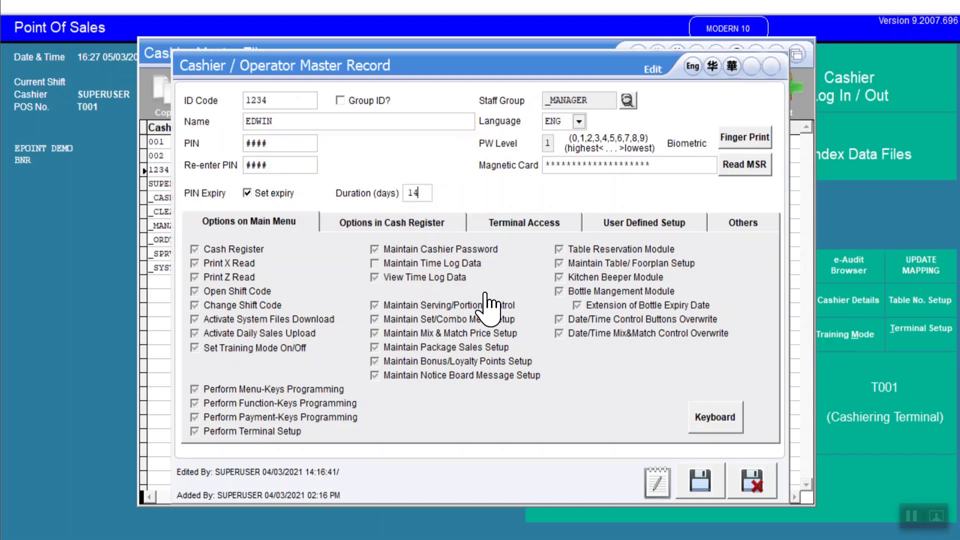
key(Tab)
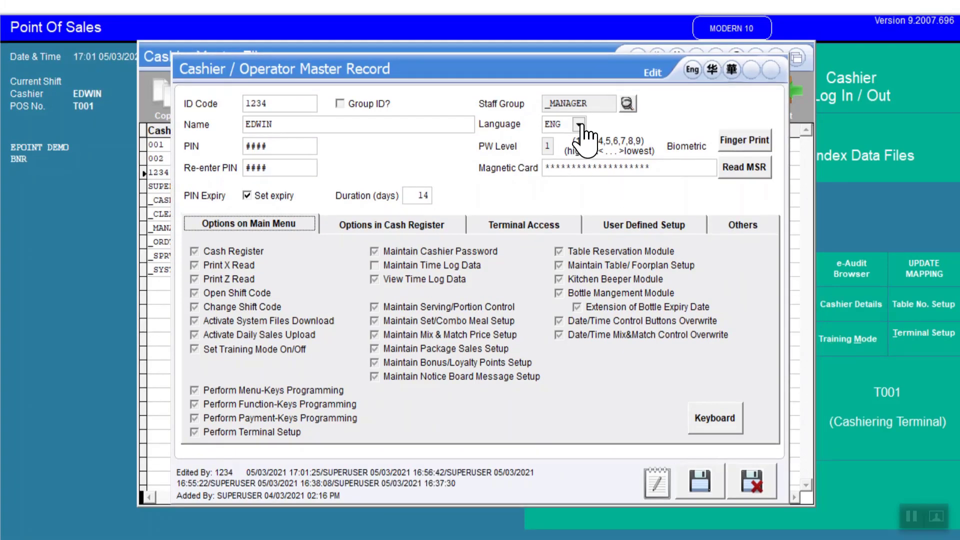
Step: Set the cashier's language to CHN, save the record and close the master file
click(580, 123)
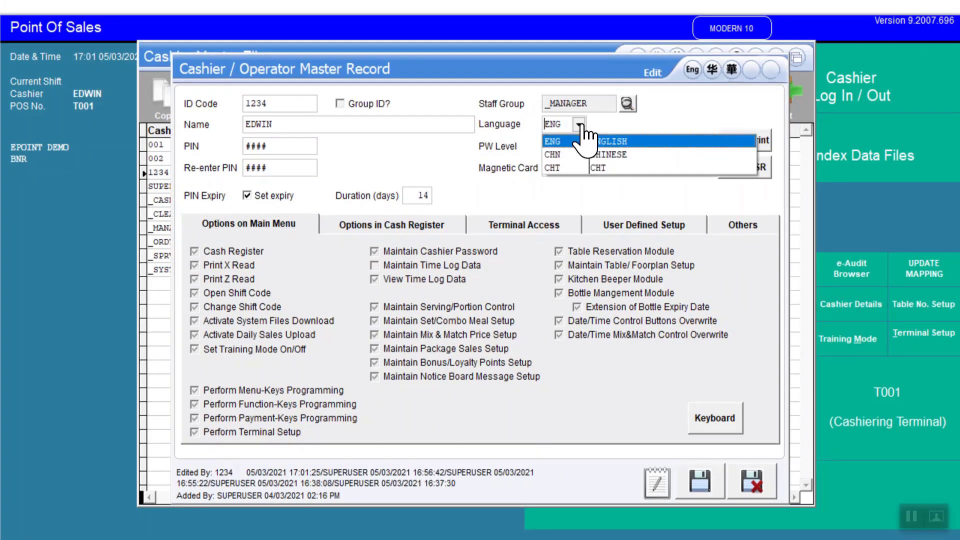
click(585, 154)
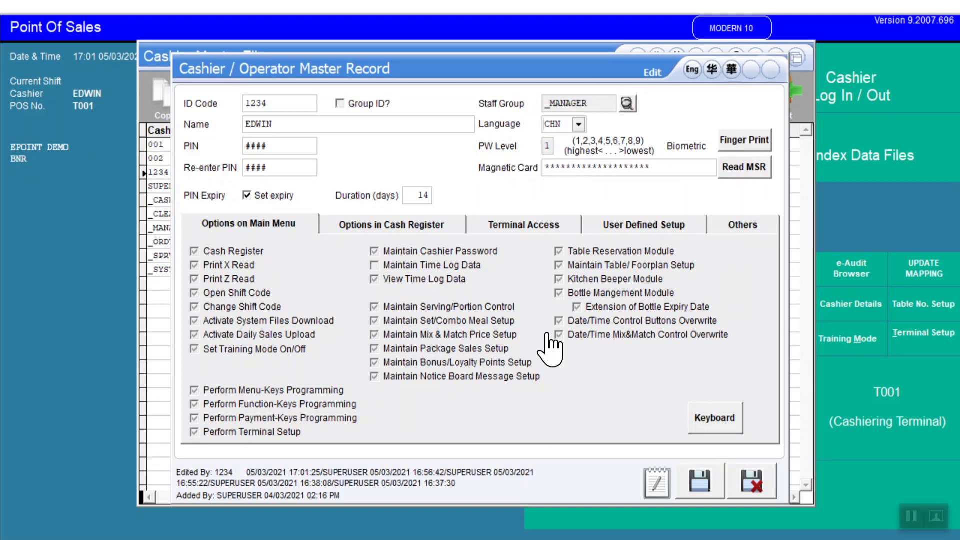
click(702, 480)
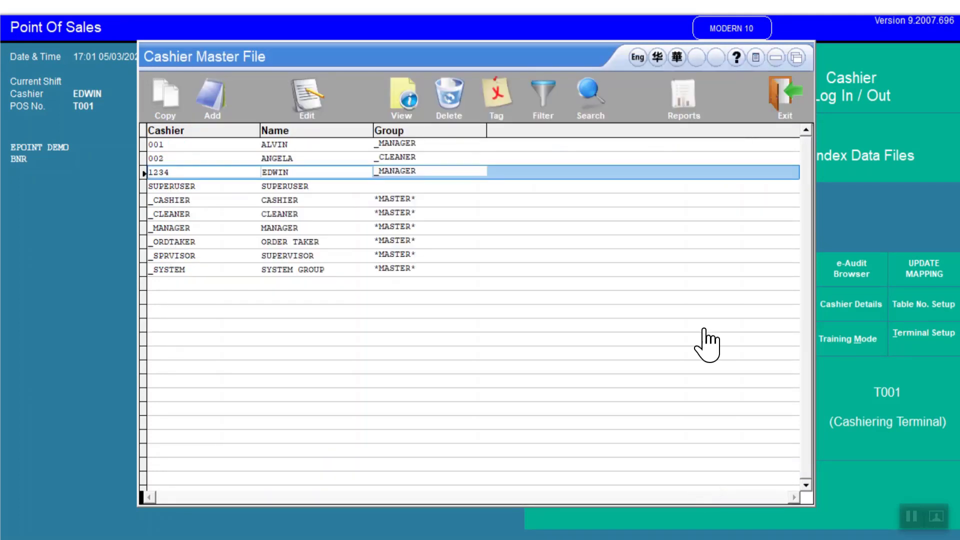
click(795, 120)
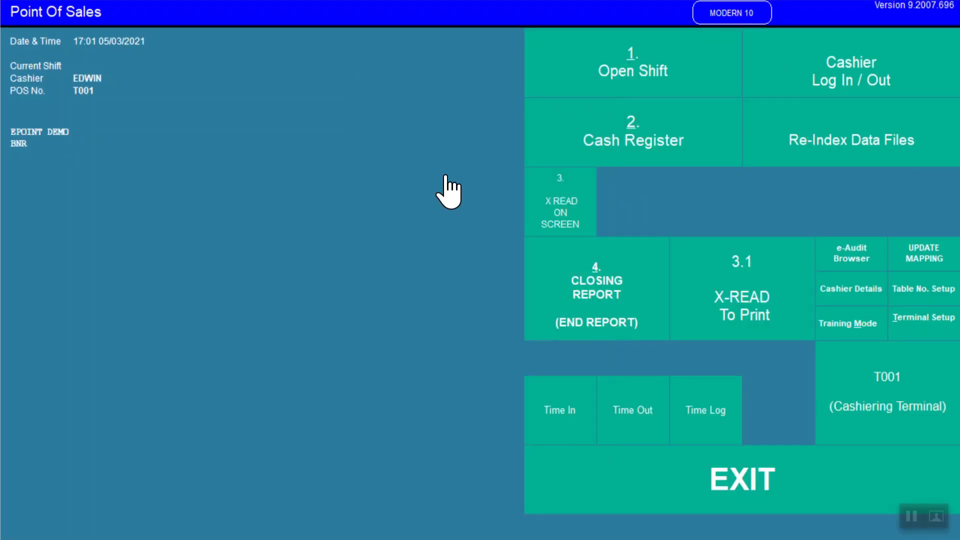
Step: Reopen cashier 1234's record and limit its terminal access to T003,T005-T007, then close the record
click(834, 289)
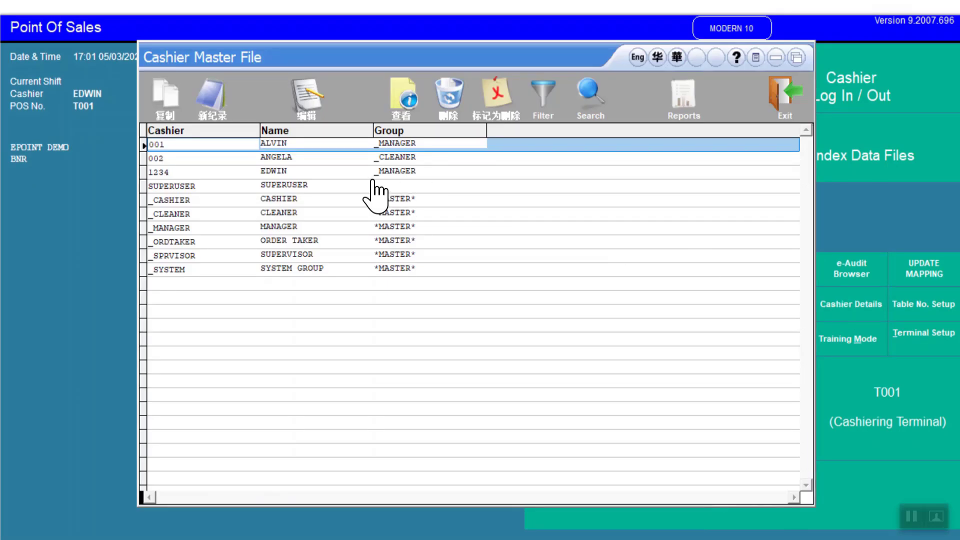
click(353, 173)
double_click(354, 174)
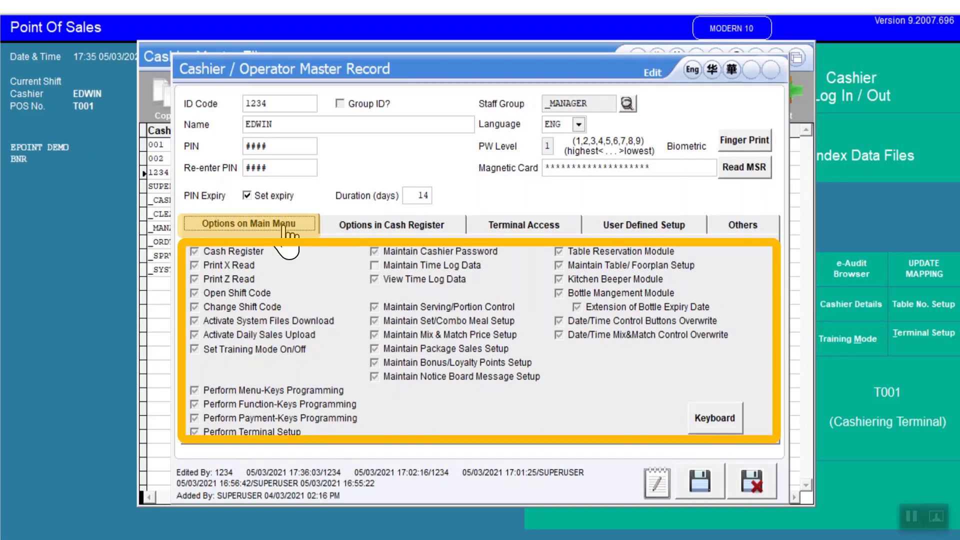
click(454, 224)
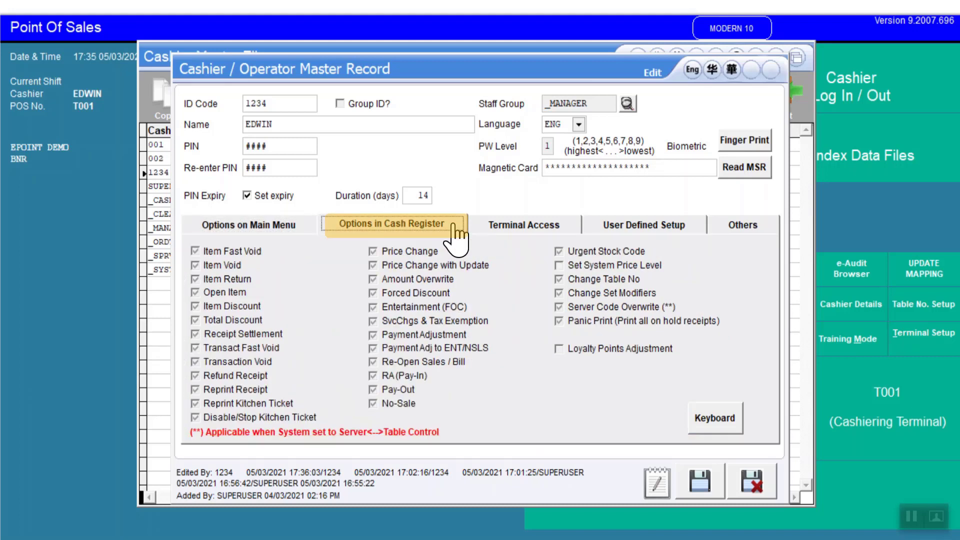
click(575, 232)
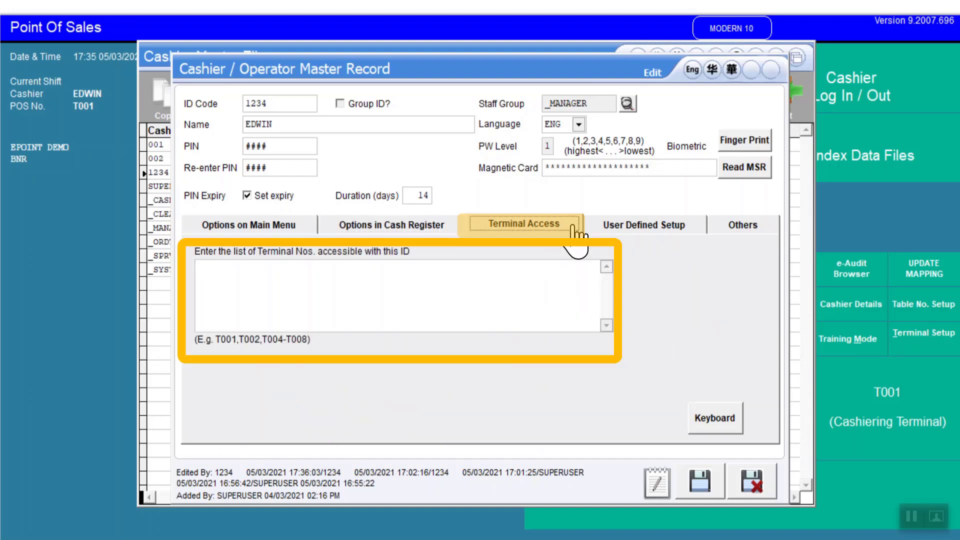
click(458, 270)
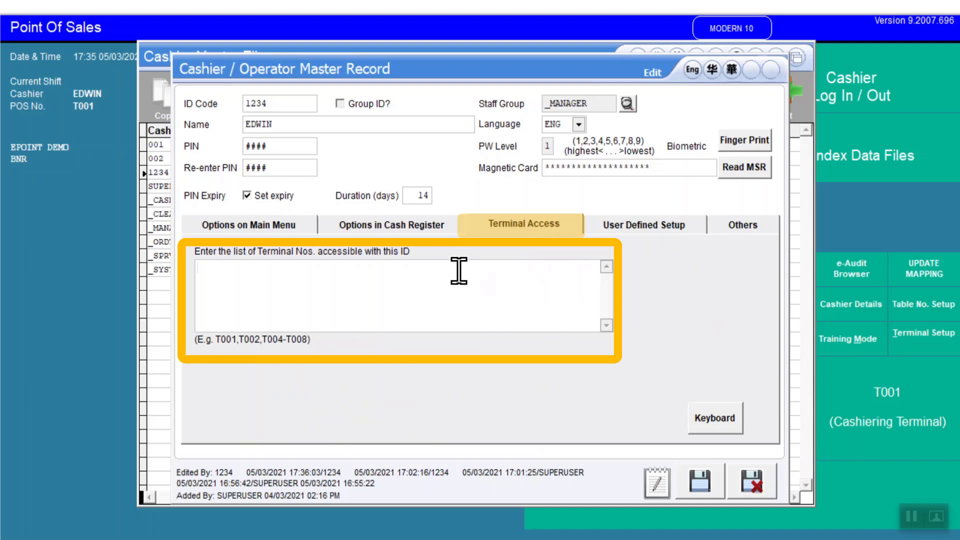
text(T003,)
key(BackSpace)
text(T005-T007)
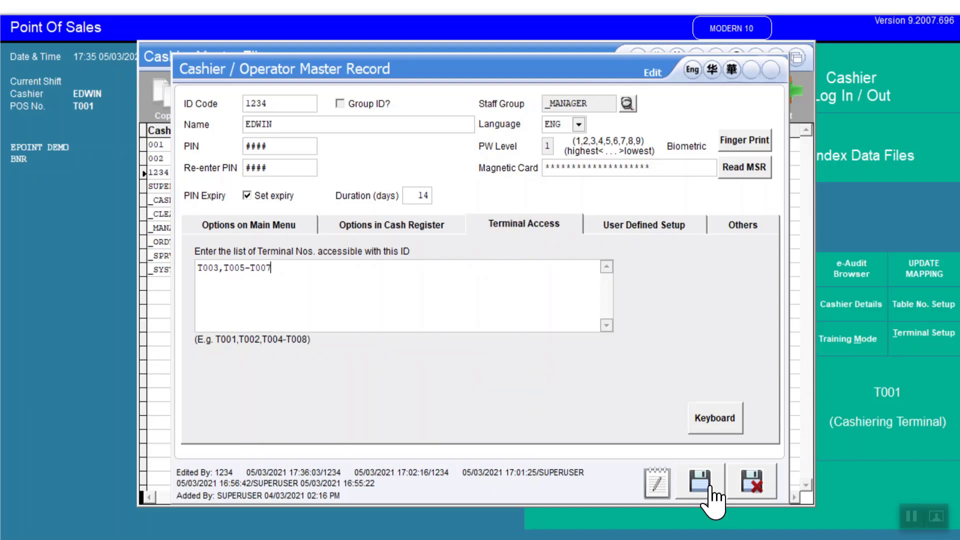
click(750, 484)
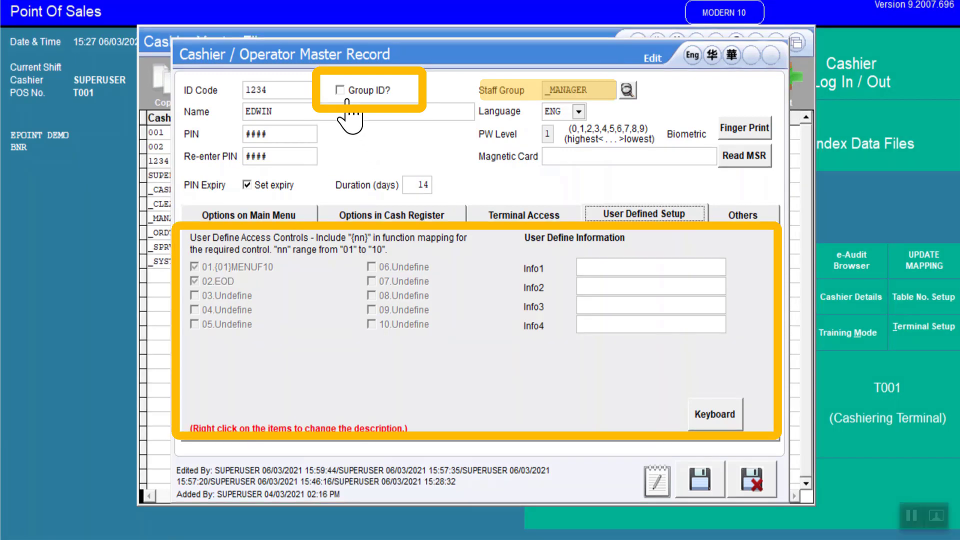
Step: Switch the record to a group ID and back, then review its main menu and cash register options
click(340, 91)
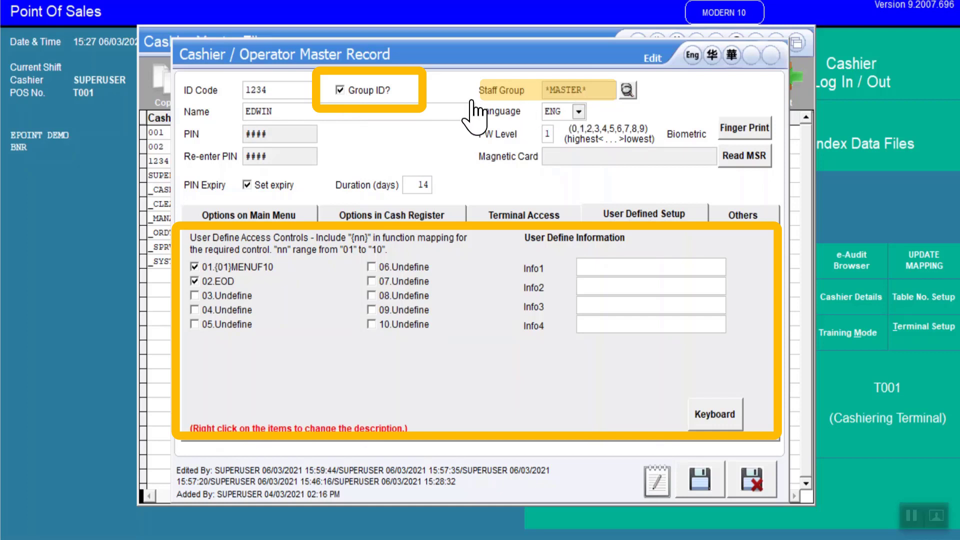
click(340, 91)
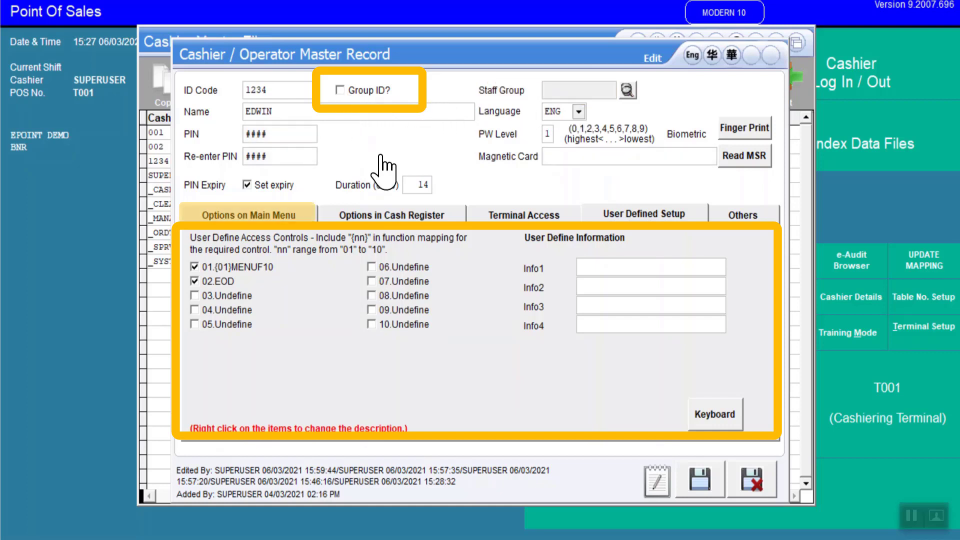
click(299, 219)
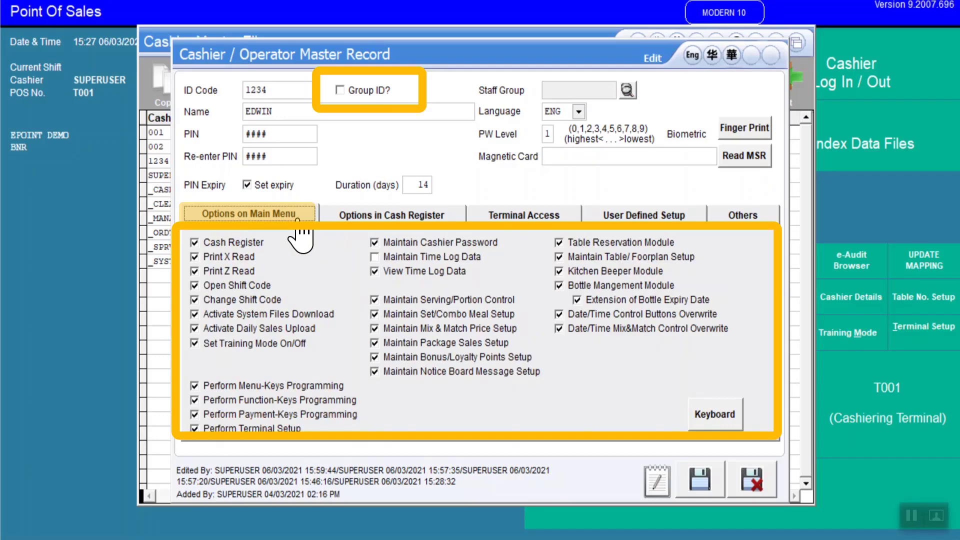
click(440, 216)
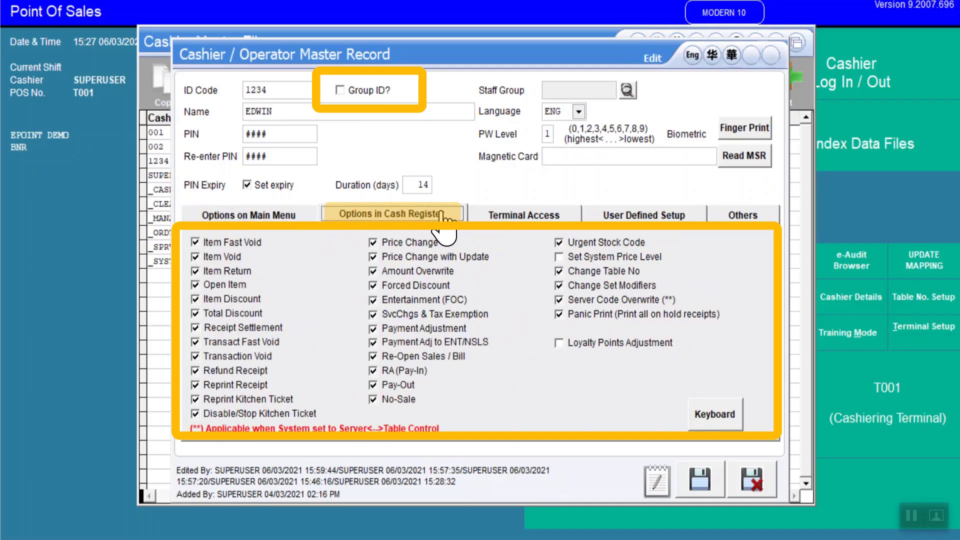
Step: Clear the cashier's list of accessible terminal numbers
click(563, 218)
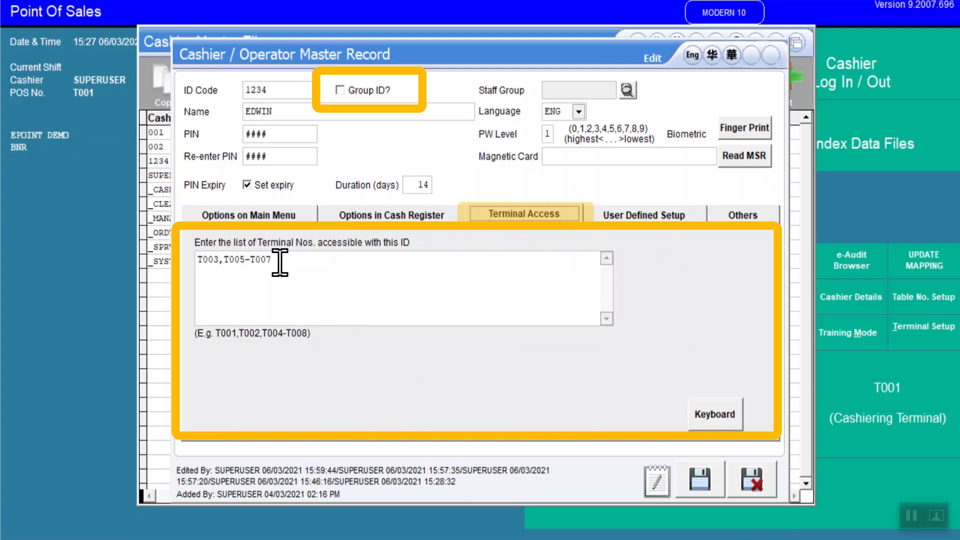
drag(279, 260, 188, 257)
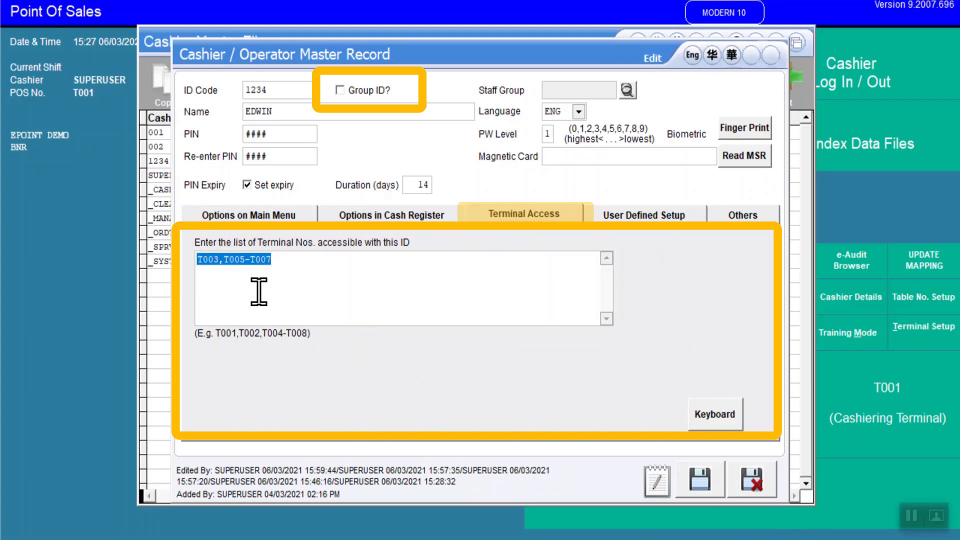
key(Delete)
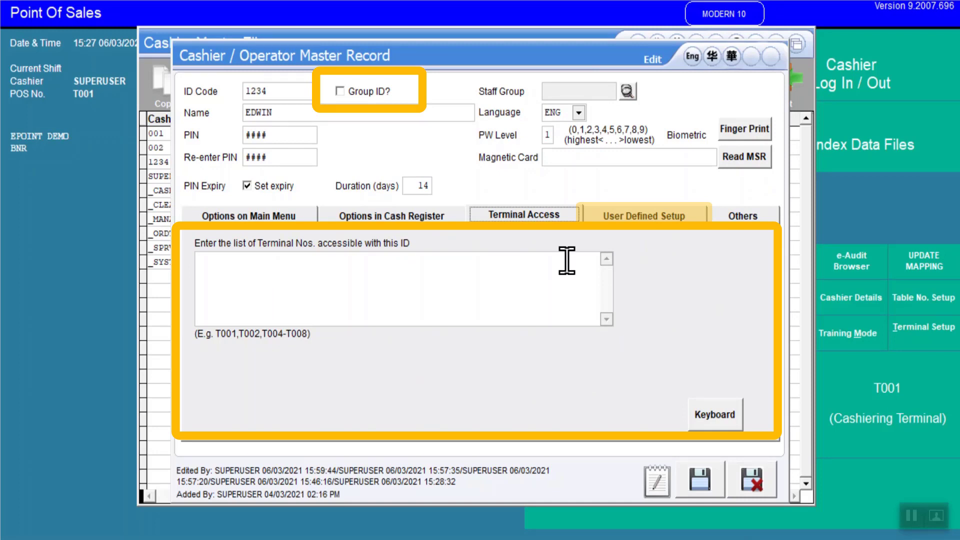
Step: Enable user-defined access control 03, rename it Edwin Only, then save the record and close the cashier master file
click(700, 235)
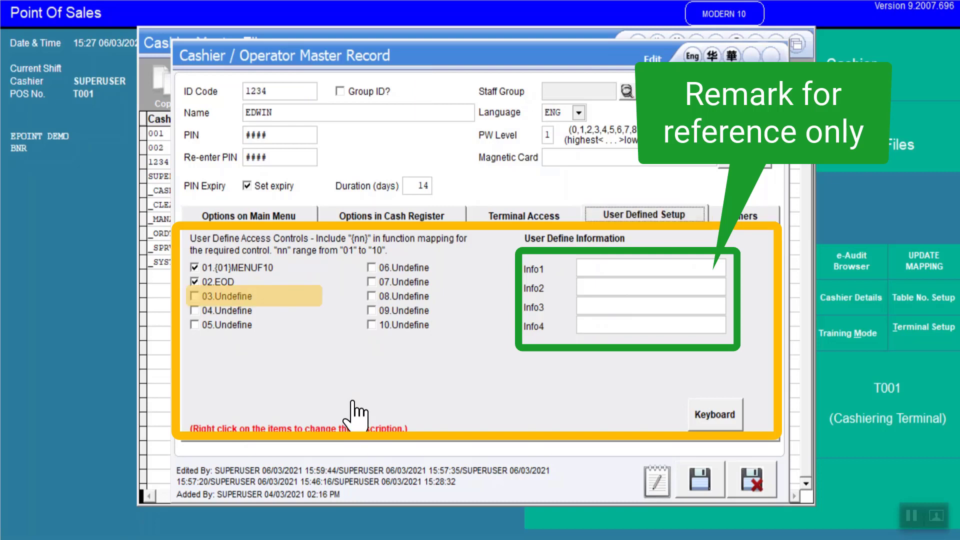
click(195, 298)
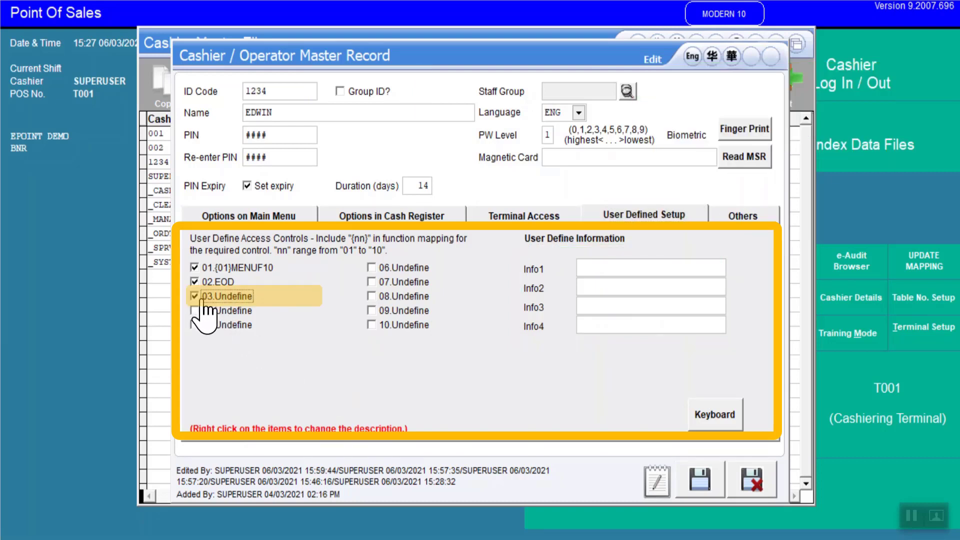
right_click(240, 298)
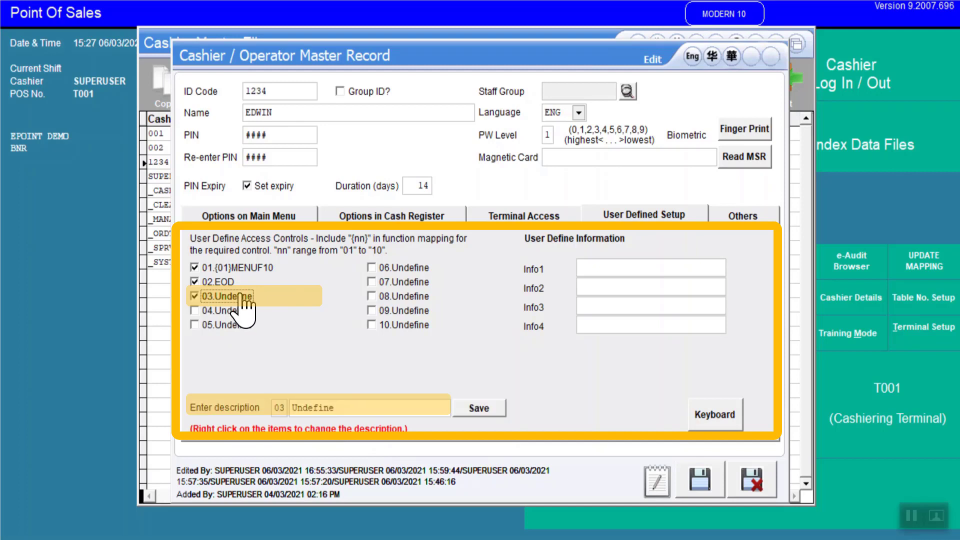
double_click(342, 408)
text(Edwin)
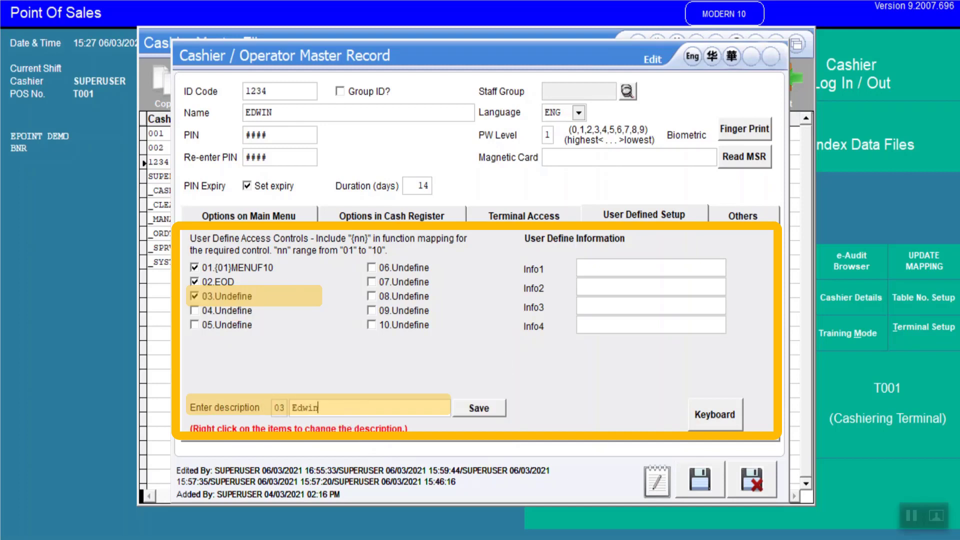
text( Only)
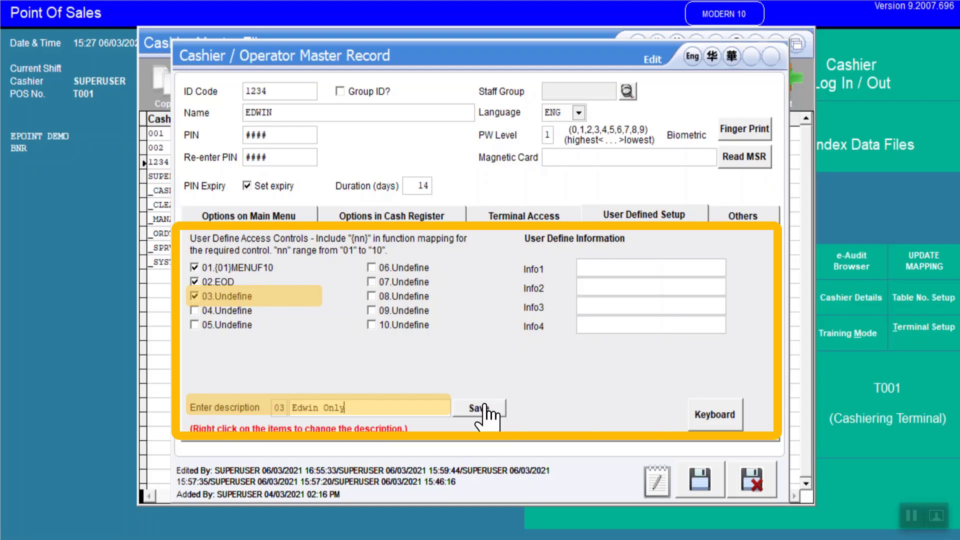
click(480, 408)
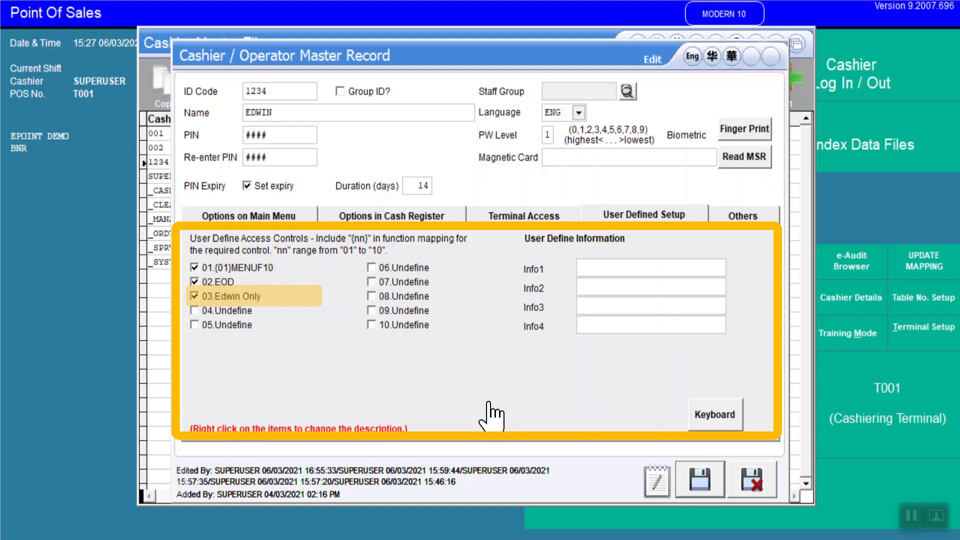
click(700, 479)
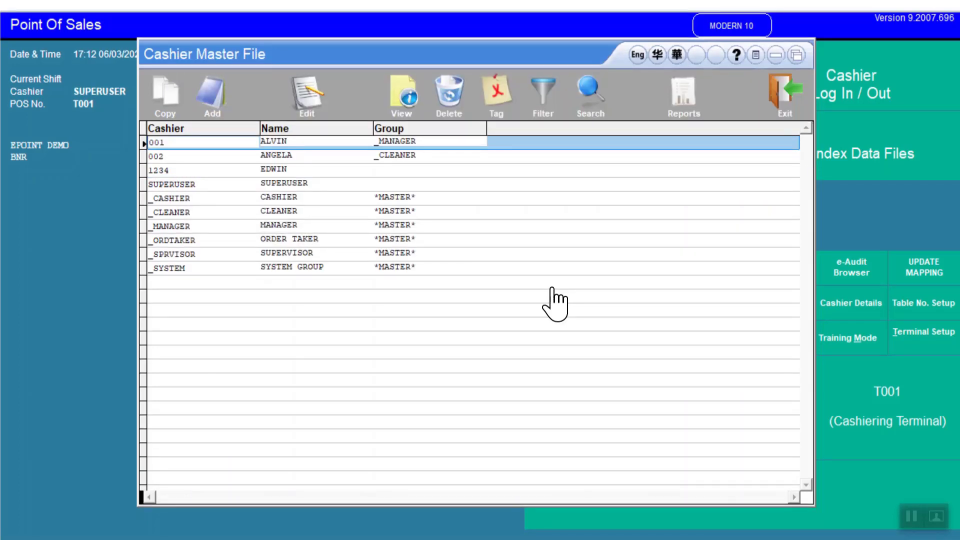
click(781, 110)
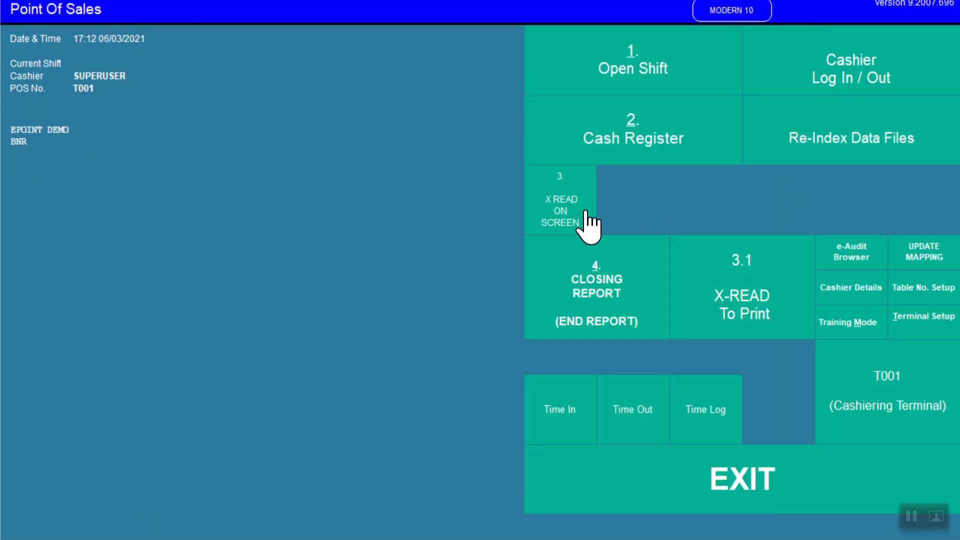
Step: Copy the X READ ON SCREEN button and paste it for editing into the empty slot beside it
right_click(585, 211)
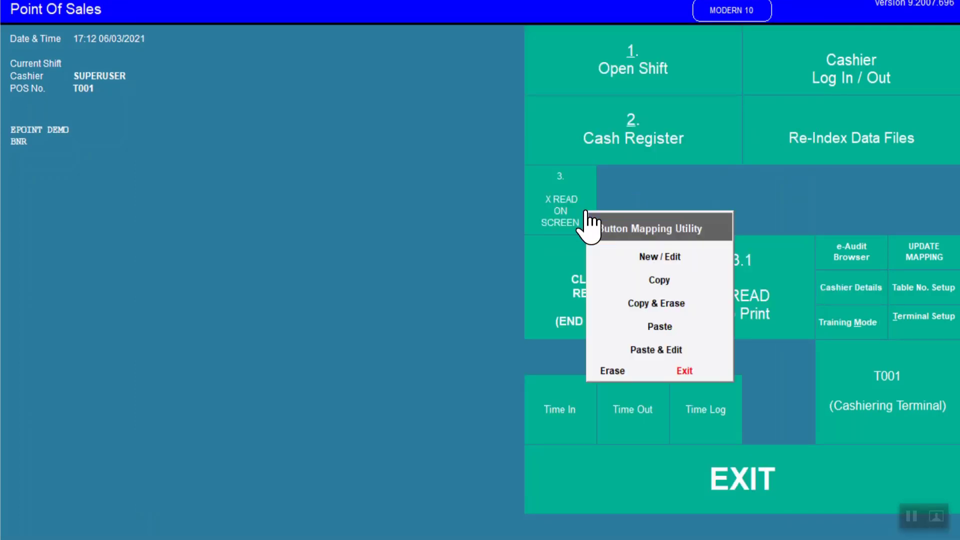
click(656, 278)
right_click(608, 171)
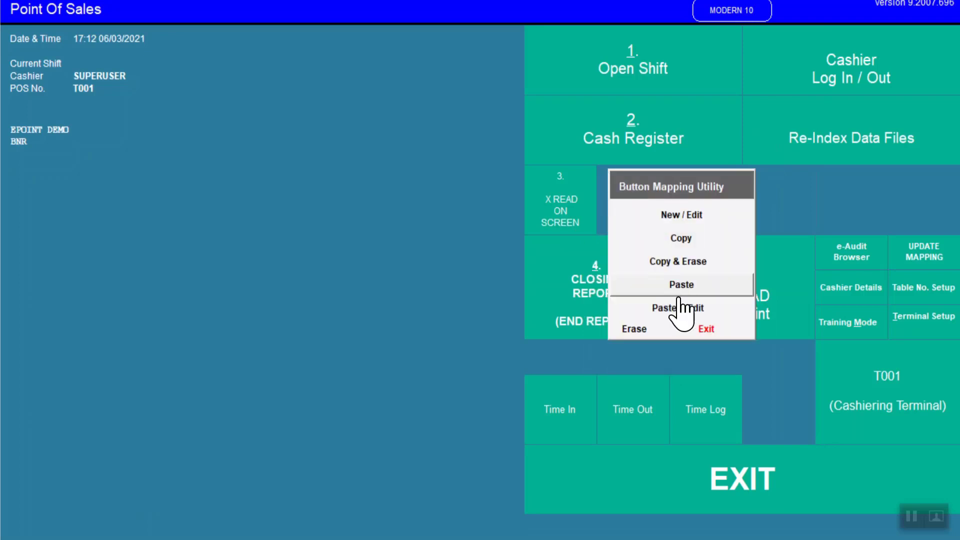
click(682, 309)
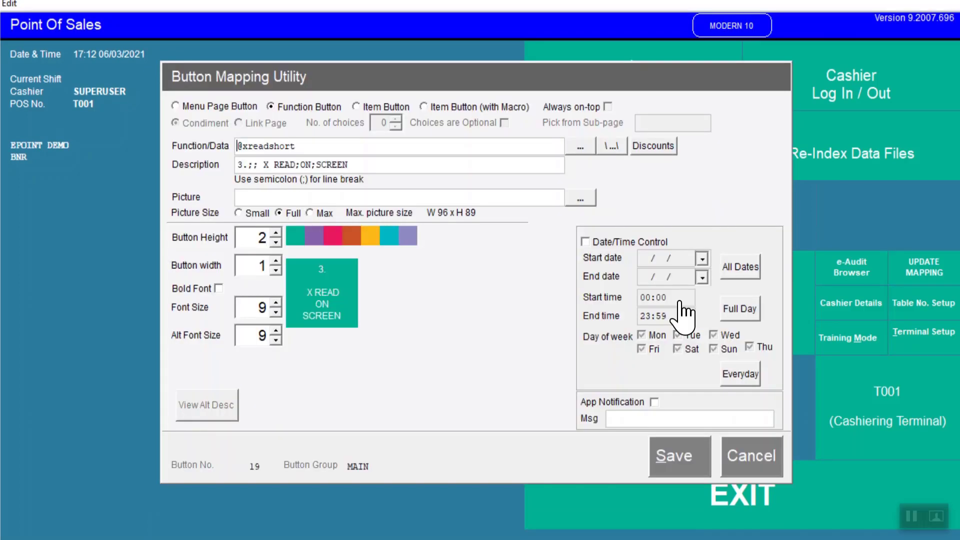
Step: Prefix the new button's function with {03}, set its description to Edwin Only, colour it orange and save
text({)
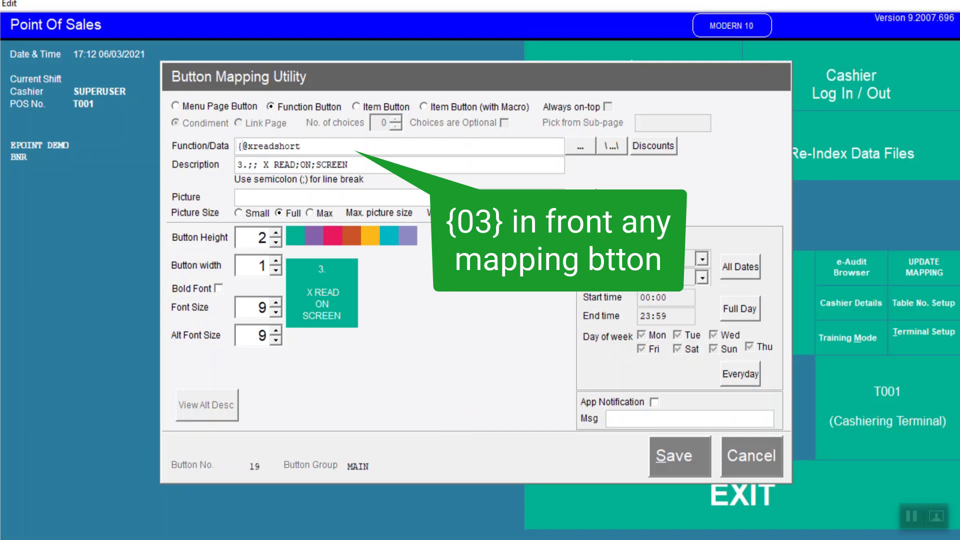
text(03})
key(Tab)
text(Edwin )
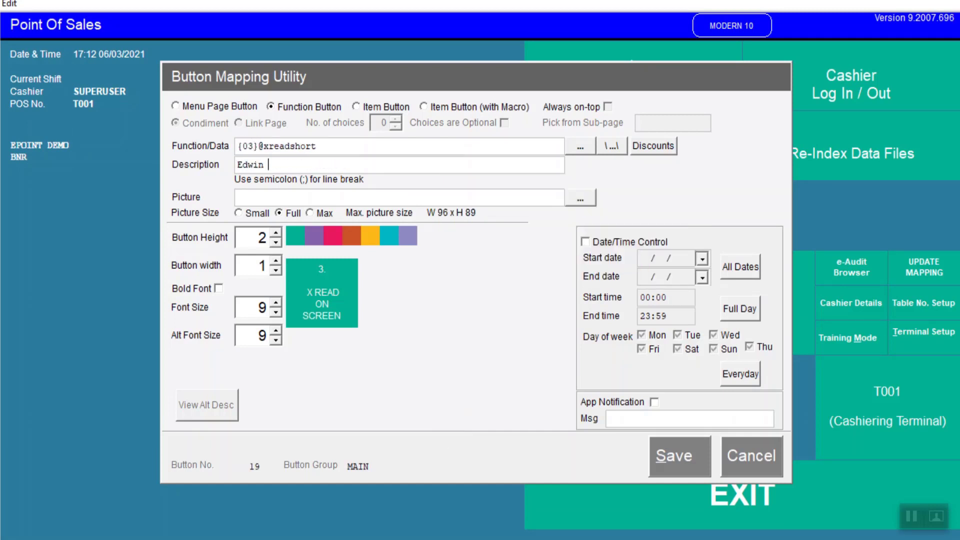
text(Only)
click(368, 240)
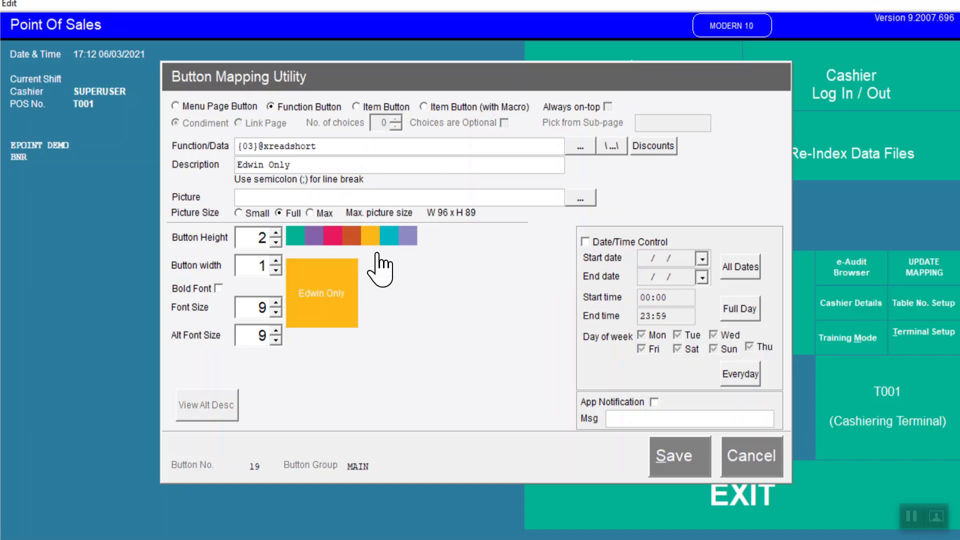
click(692, 472)
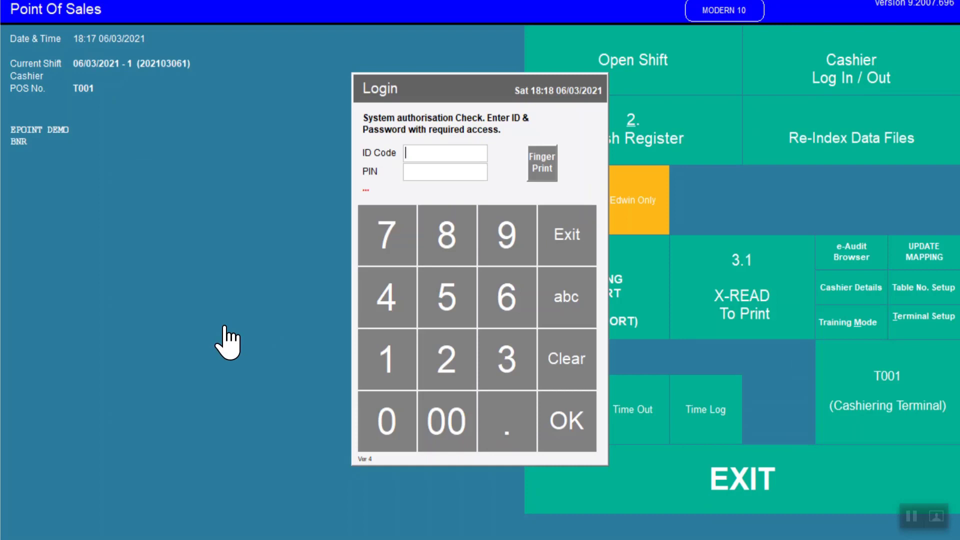
Step: Log in by swiping a cashier's magnetic card, then open and exit the X READ ON SCREEN report
text(%)
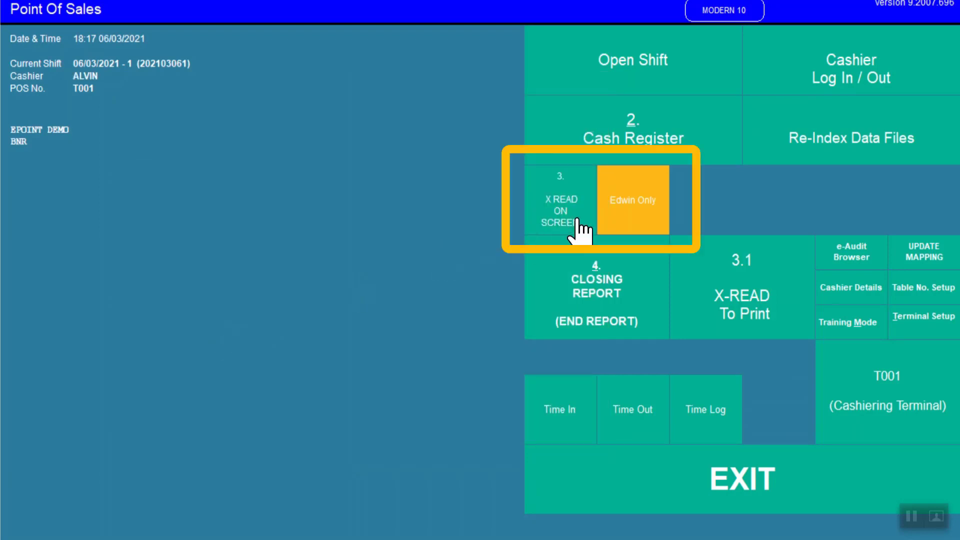
click(595, 230)
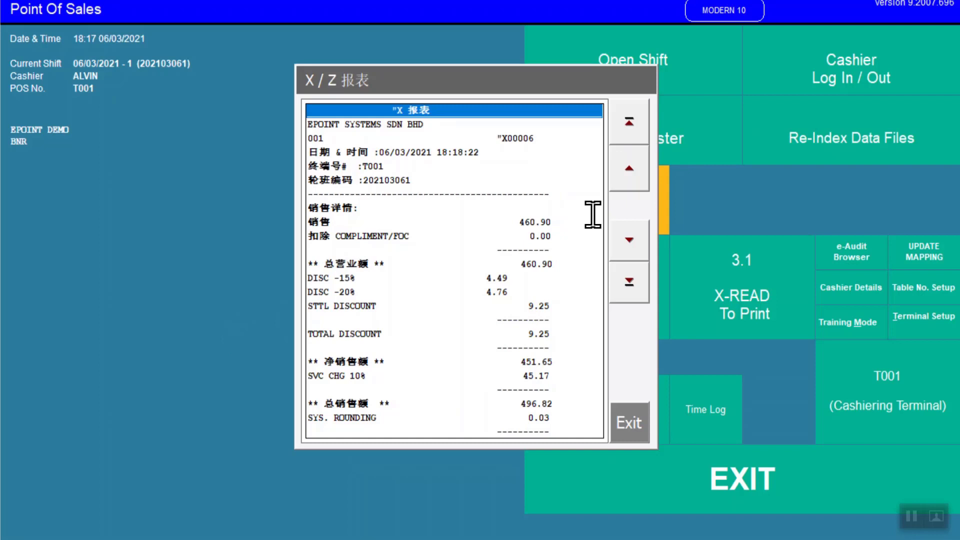
click(634, 415)
Step: Test the Edwin Only button by authorising with a cashier's login credentials to open the X report
click(653, 220)
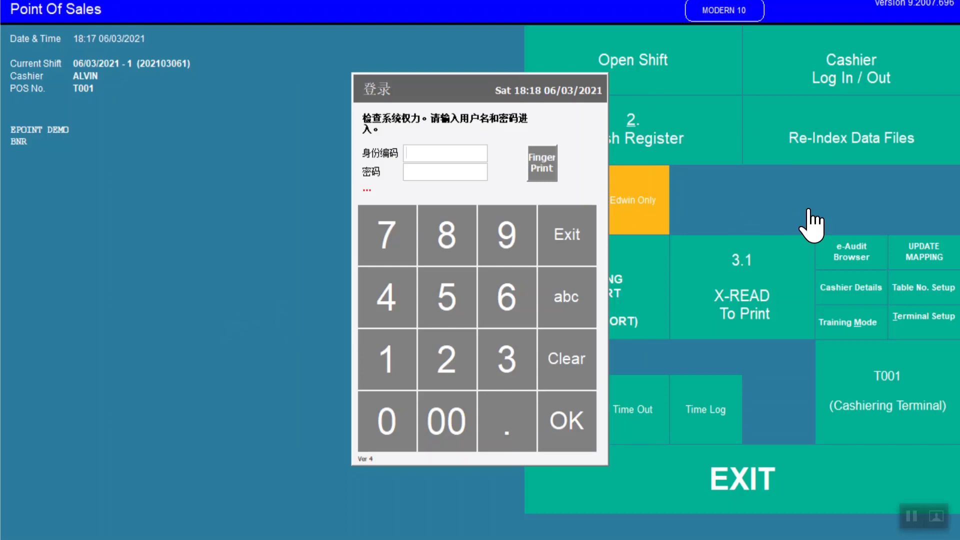
text(5)
key(Return)
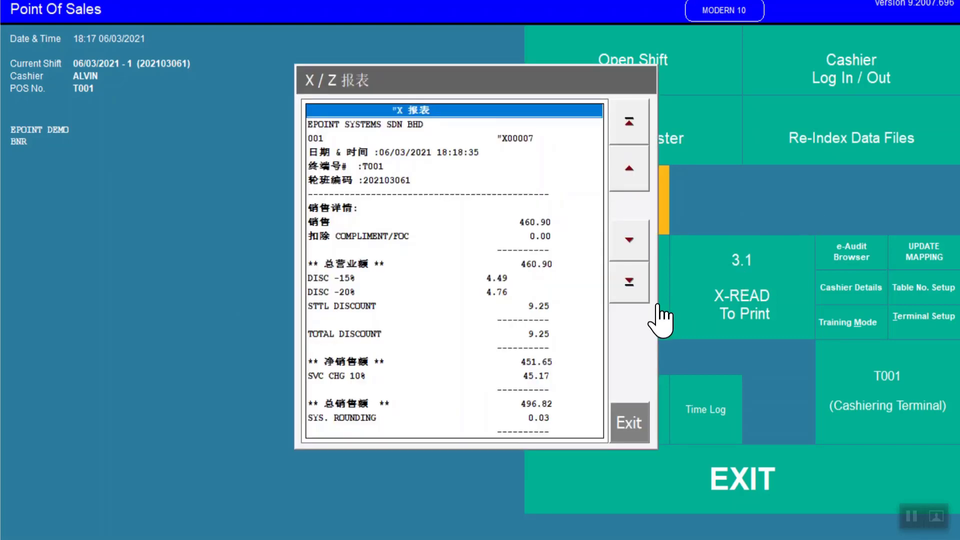
click(644, 295)
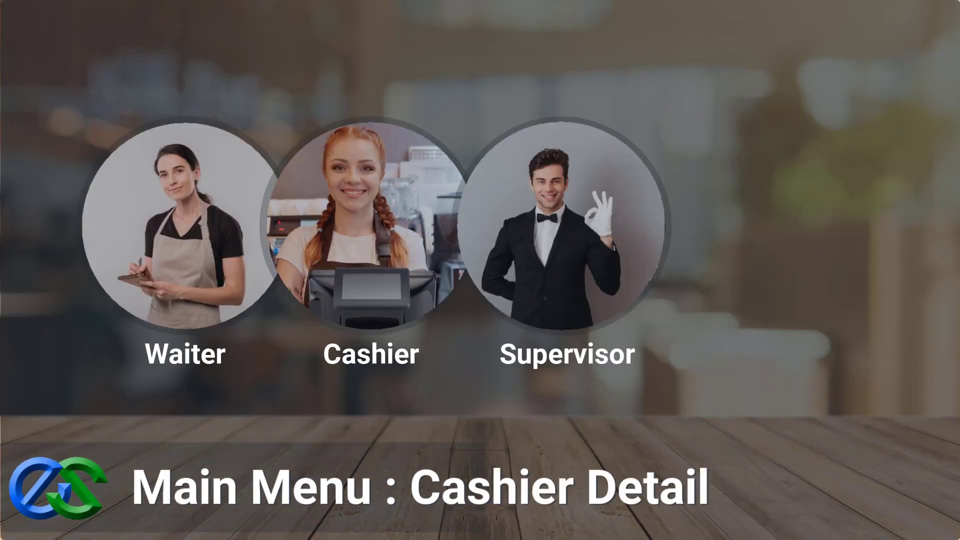